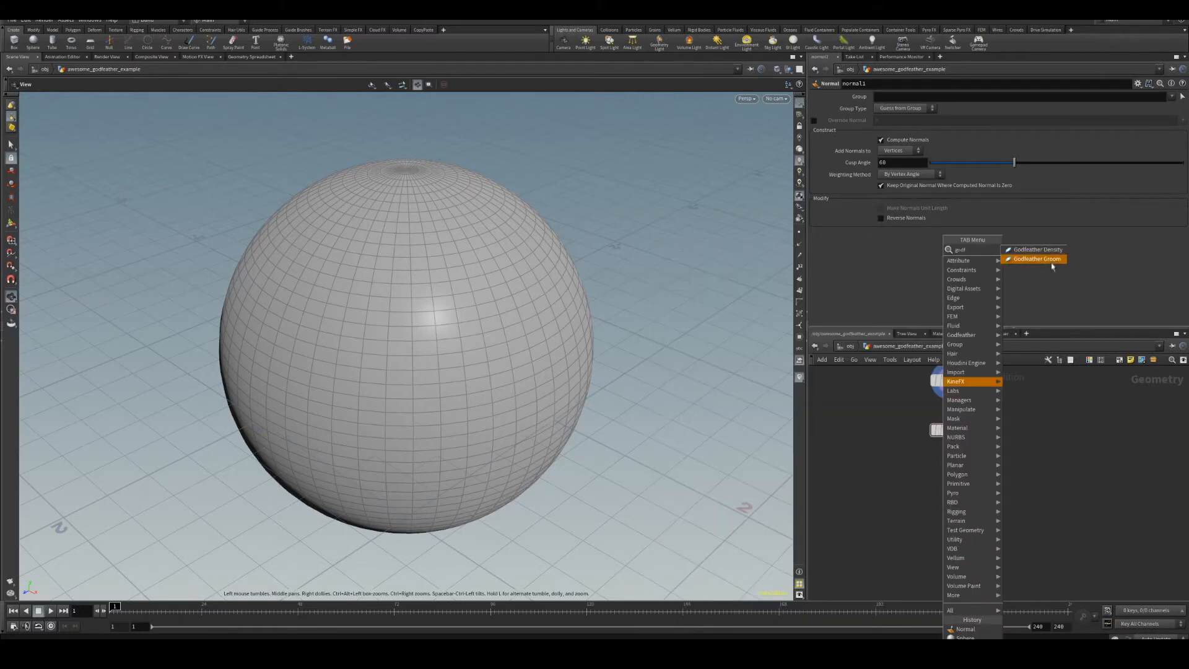
# Add a GodFeather Groom node below normal1 and enter its grooming tool in the viewport.
pyautogui.press('Return')
pyautogui.click(948, 480)
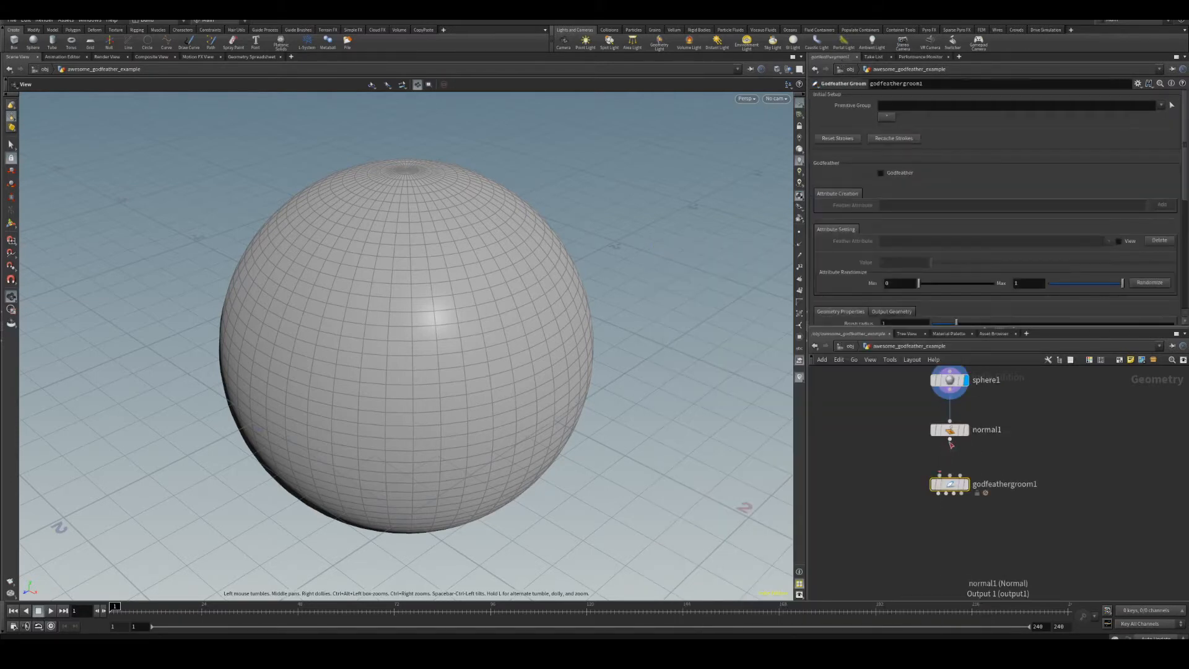
pyautogui.click(963, 382)
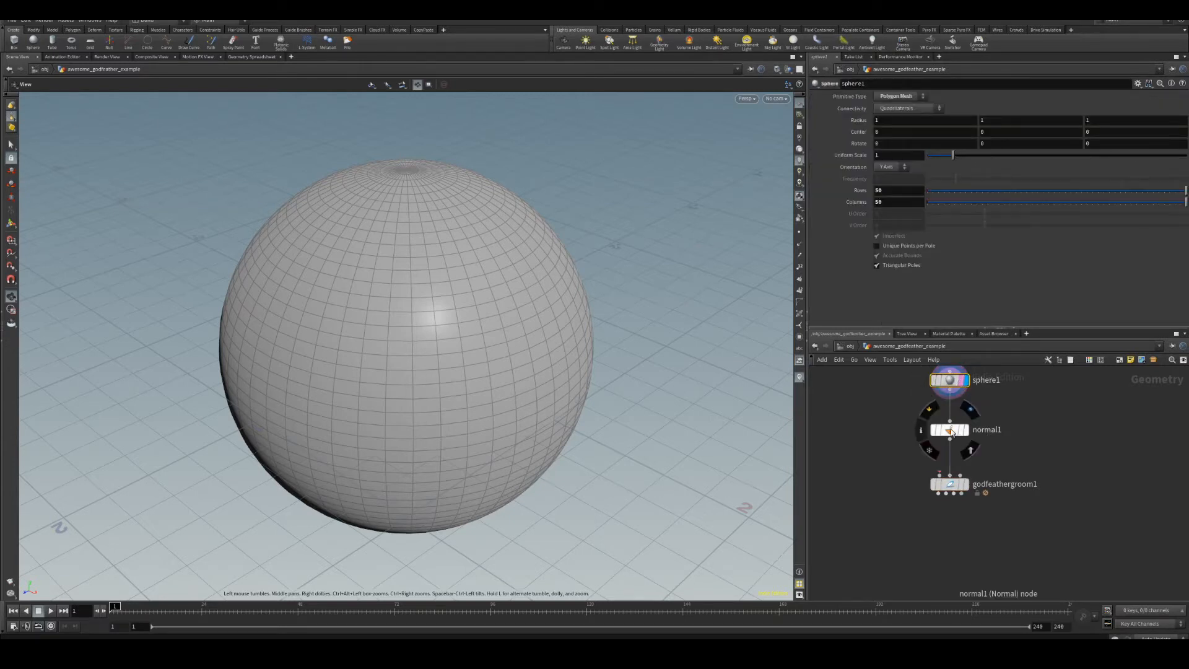
pyautogui.click(949, 484)
pyautogui.press('Return')
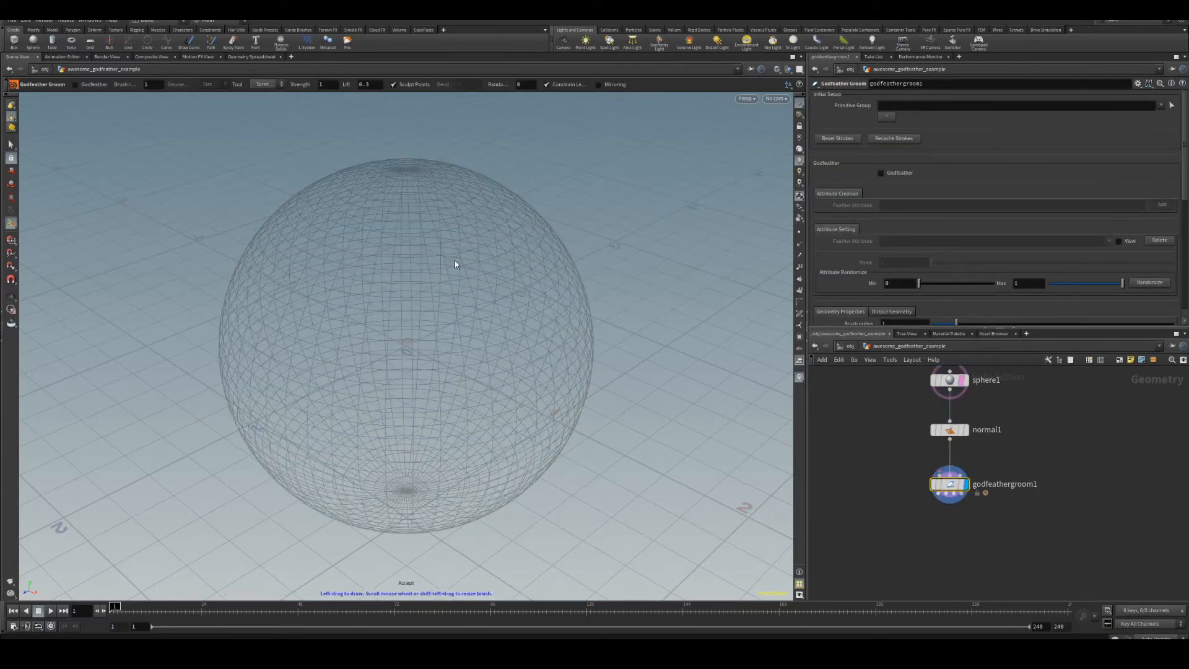
# Switch the groom tool to Plant Guides and plant a guide curve on the sphere's upper right.
pyautogui.click(264, 85)
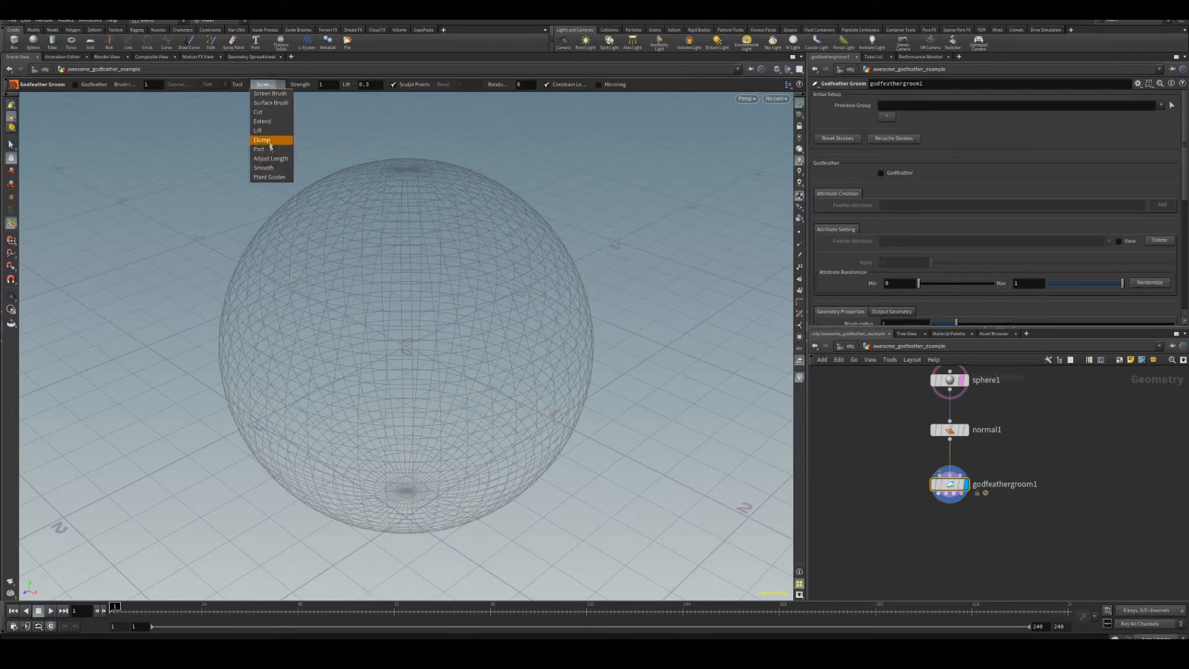
pyautogui.click(269, 177)
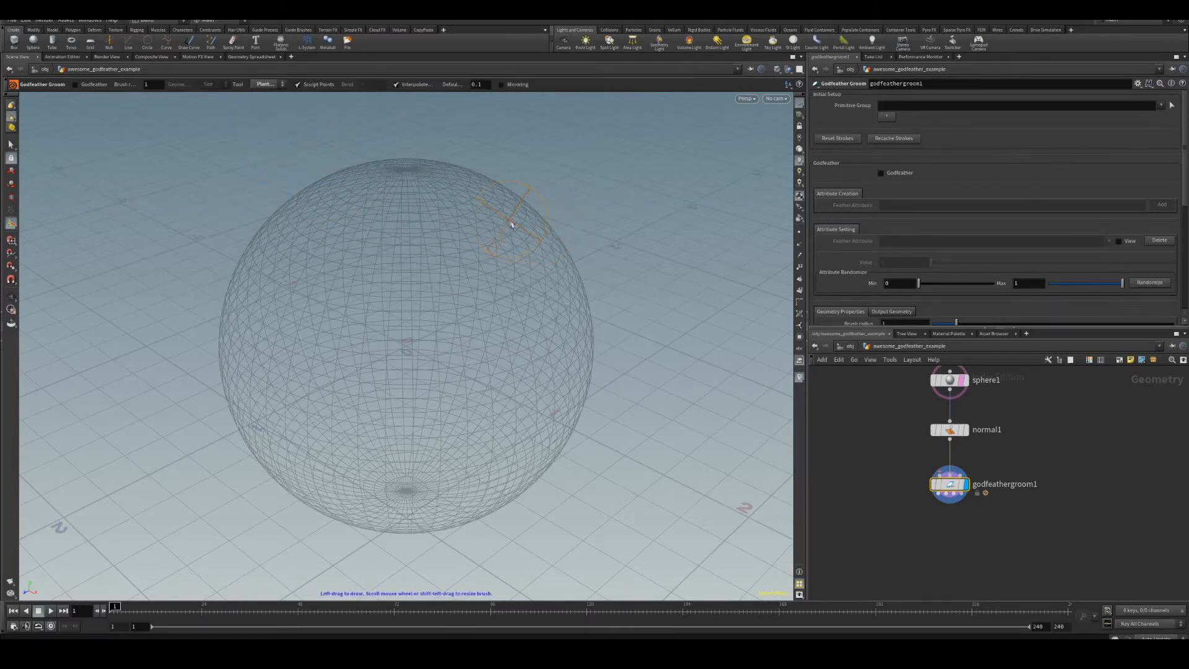
pyautogui.press('Escape')
pyautogui.scroll(10, 549, 279)
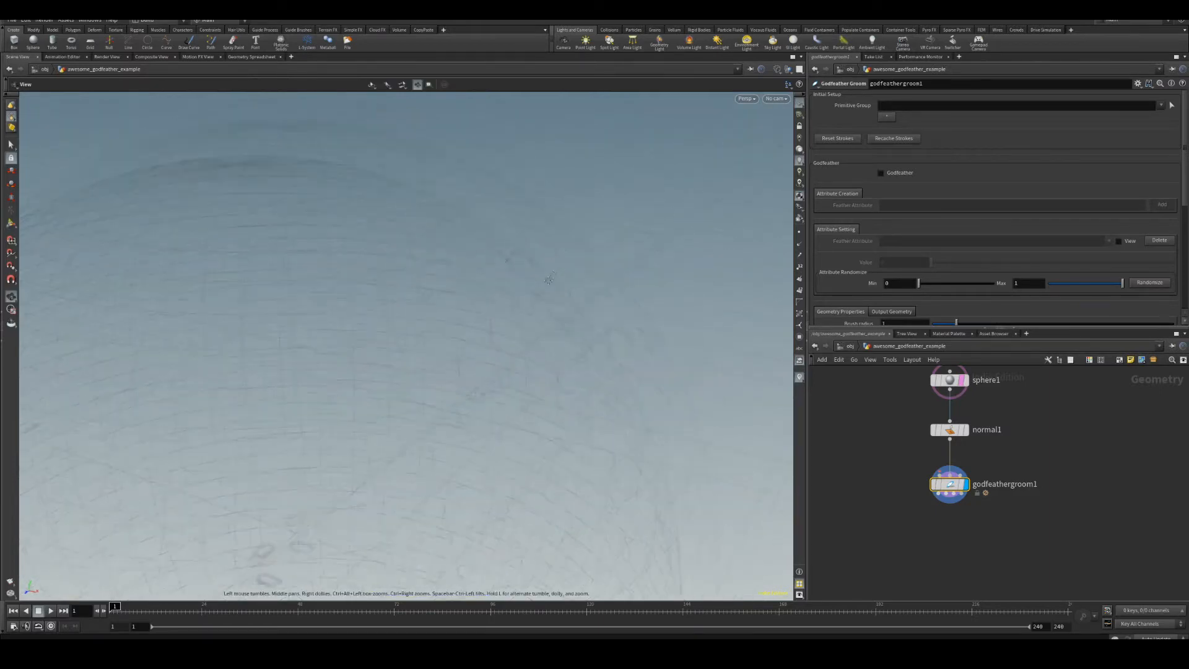
pyautogui.keyDown('alt'); pyautogui.moveTo(549, 278); pyautogui.dragTo(512, 302, button='middle'); pyautogui.keyUp('alt')
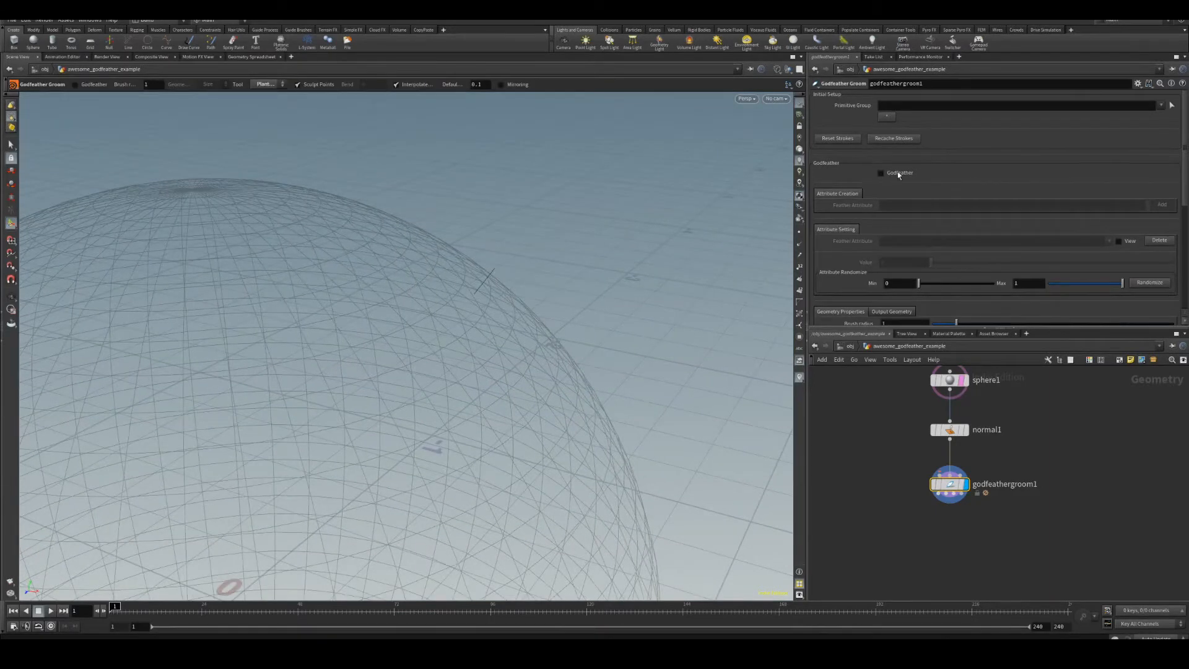
# Set the resampling segment mode to Uniform and the segments count to 8.
pyautogui.scroll(-3, 897, 172)
pyautogui.scroll(-2, 889, 245)
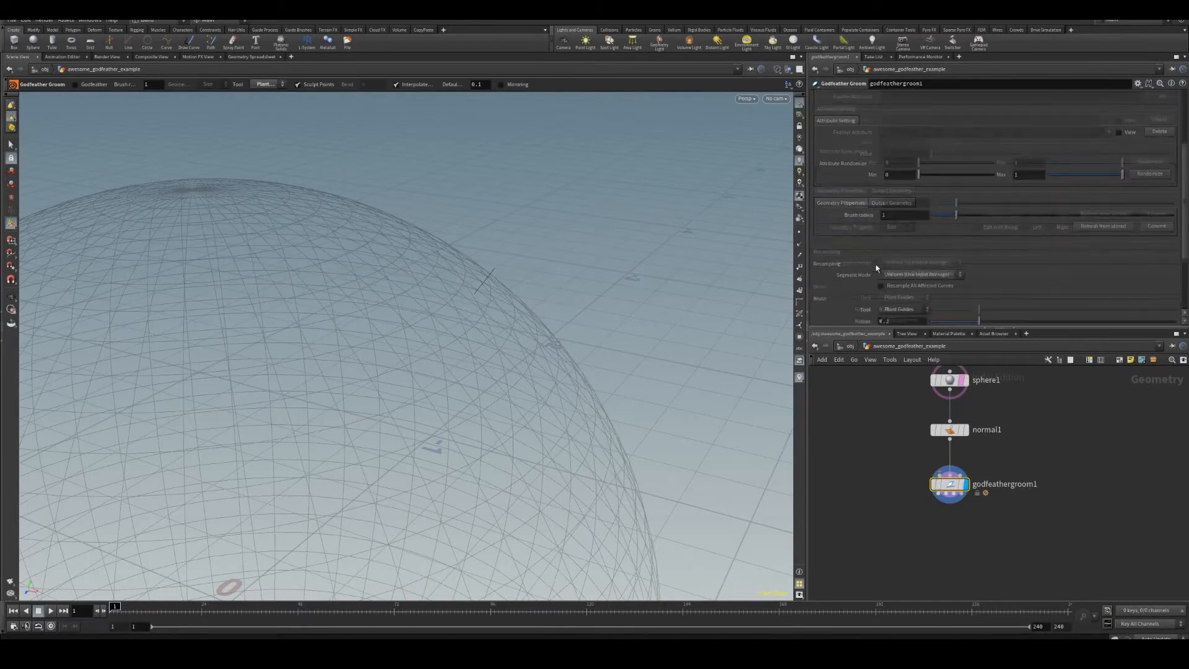
pyautogui.click(920, 262)
pyautogui.click(909, 274)
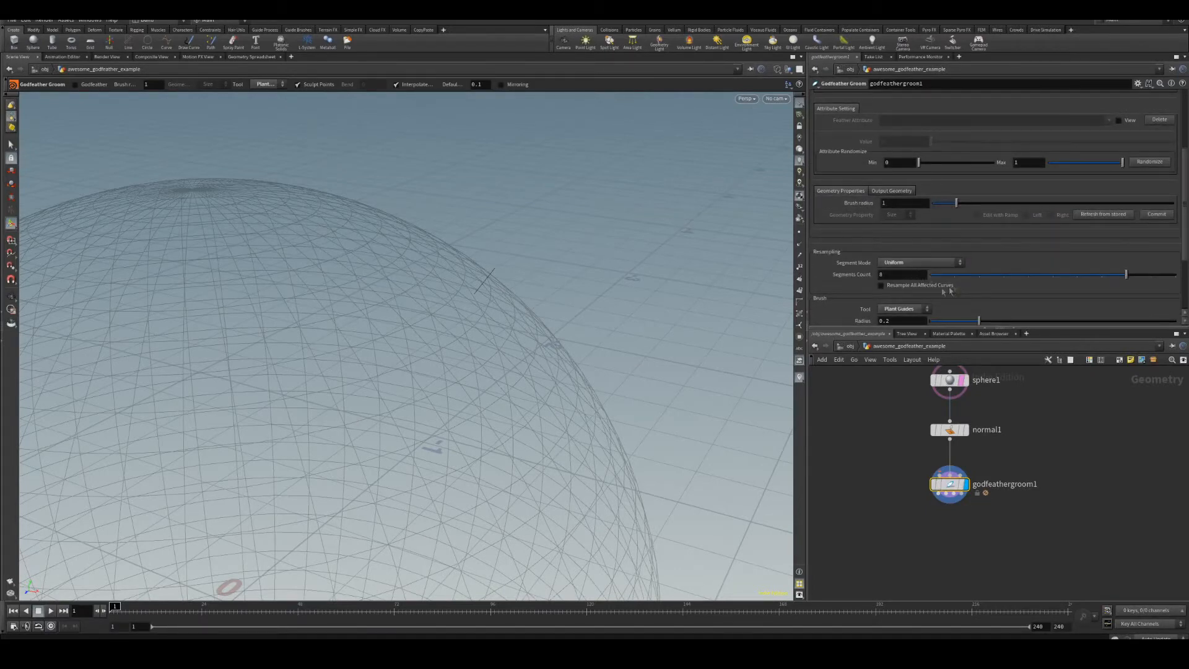
pyautogui.click(1056, 276)
pyautogui.click(1078, 276)
# Switch the groom tool to Screen Brush and stroke the guide curve to reshape it.
pyautogui.click(266, 84)
pyautogui.click(272, 96)
pyautogui.scroll(-3, 500, 294)
pyautogui.moveTo(501, 291); pyautogui.dragTo(589, 236)
# Brush the guide curve again with Constrain Length toggled, then exit the brush tool.
pyautogui.click(568, 85)
pyautogui.moveTo(499, 281); pyautogui.dragTo(575, 243)
pyautogui.click(568, 85)
pyautogui.scroll(3, 505, 294)
pyautogui.moveTo(507, 291); pyautogui.dragTo(616, 243)
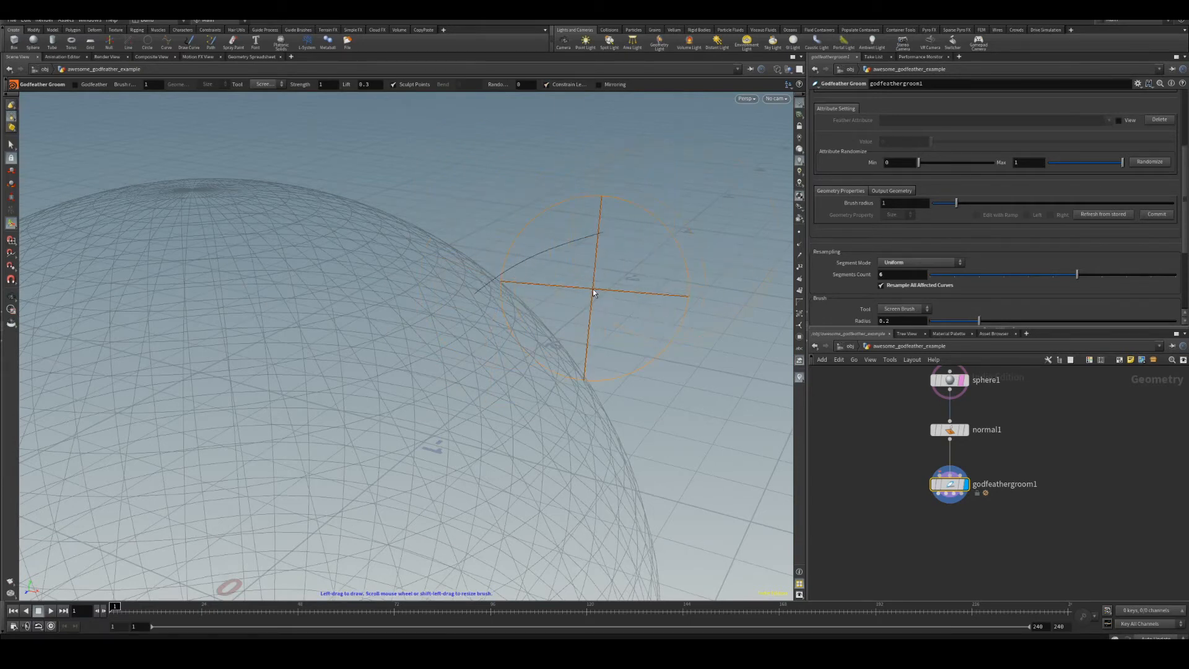
pyautogui.press('Escape')
# Enable GodFeather and add a feather attribute named width.
pyautogui.scroll(5, 1083, 237)
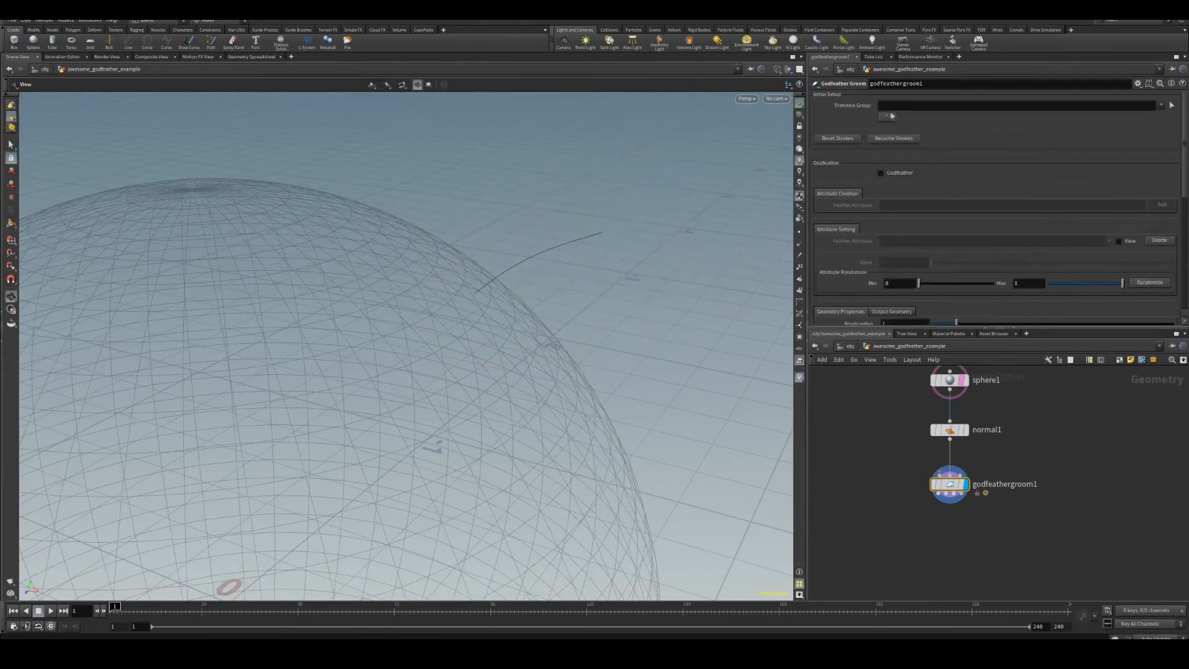
pyautogui.click(894, 176)
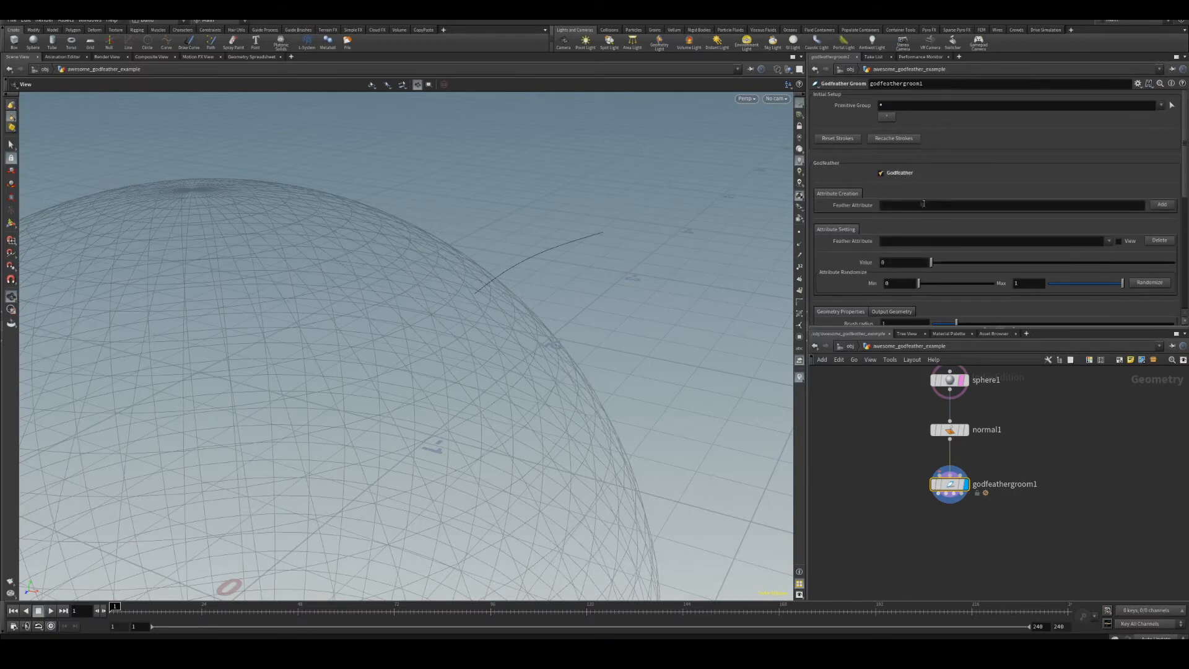
pyautogui.click(969, 206)
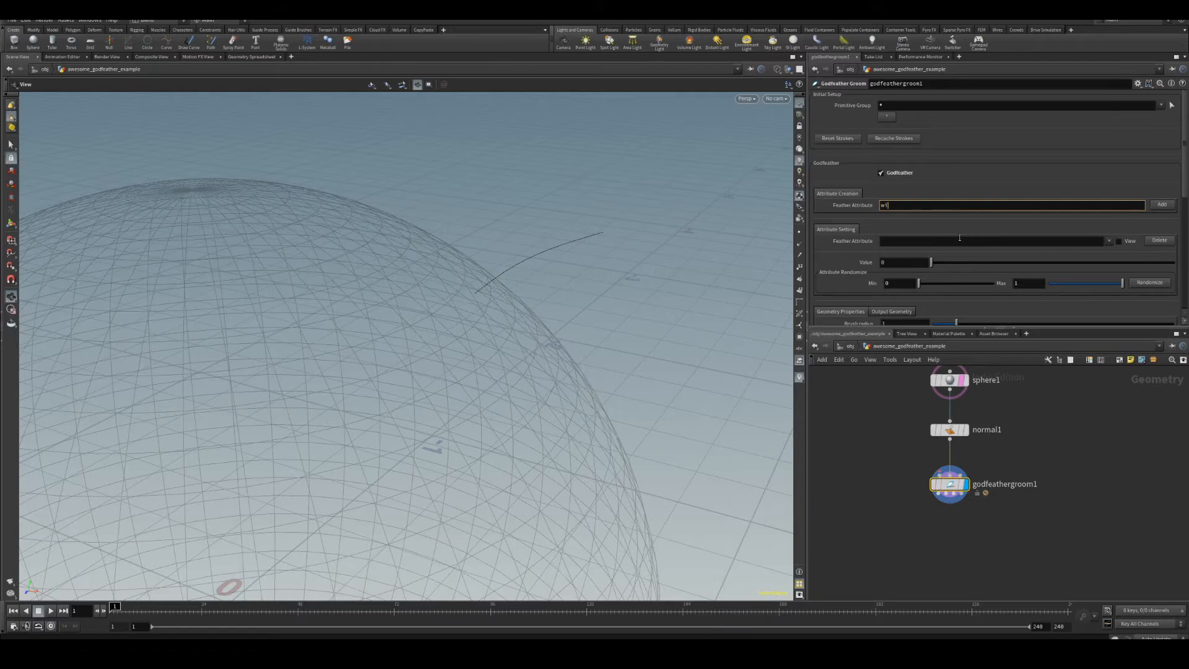
pyautogui.press('Return')
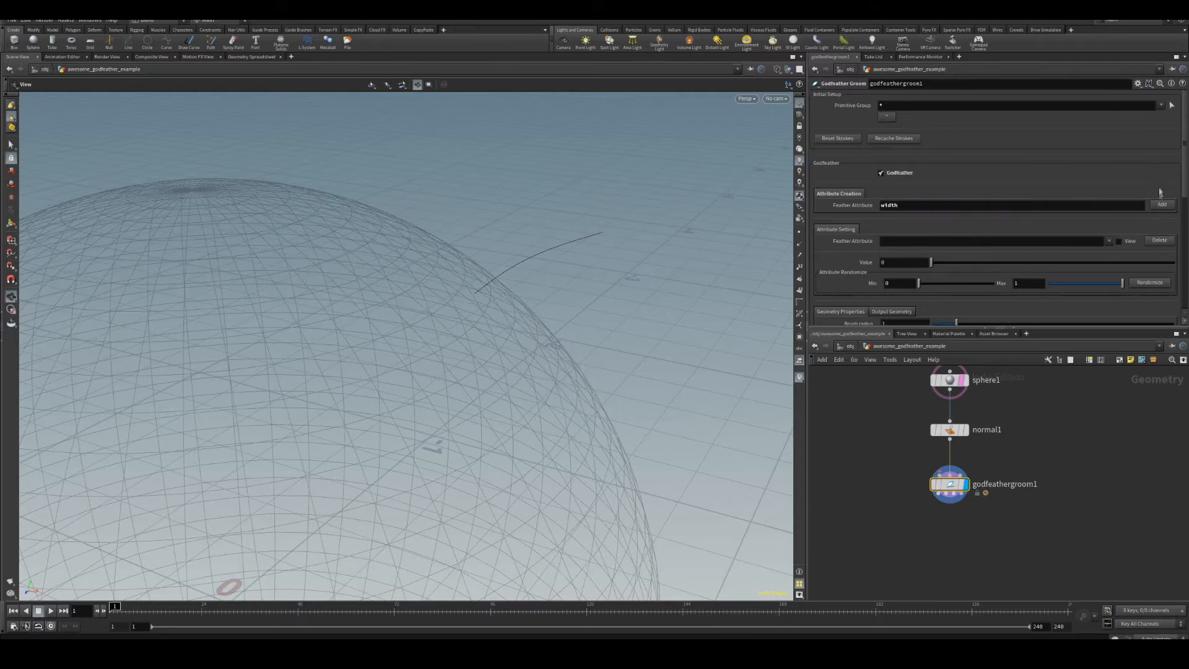
pyautogui.click(1160, 206)
# Select width as the attribute to set and set its value to 0.5.
pyautogui.click(1110, 241)
pyautogui.click(1115, 252)
pyautogui.moveTo(941, 265); pyautogui.dragTo(1017, 261)
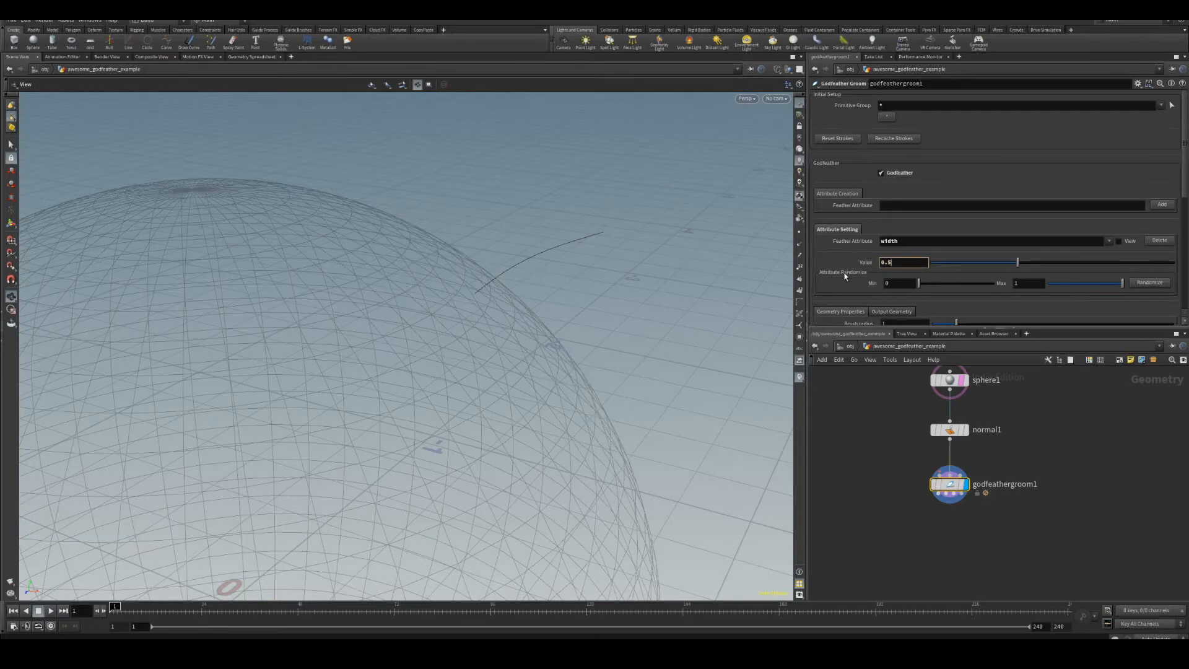
pyautogui.press('Return')
# Enable Edit with Ramp for the feather geometry and apply the Hill ramp preset.
pyautogui.scroll(-3, 966, 272)
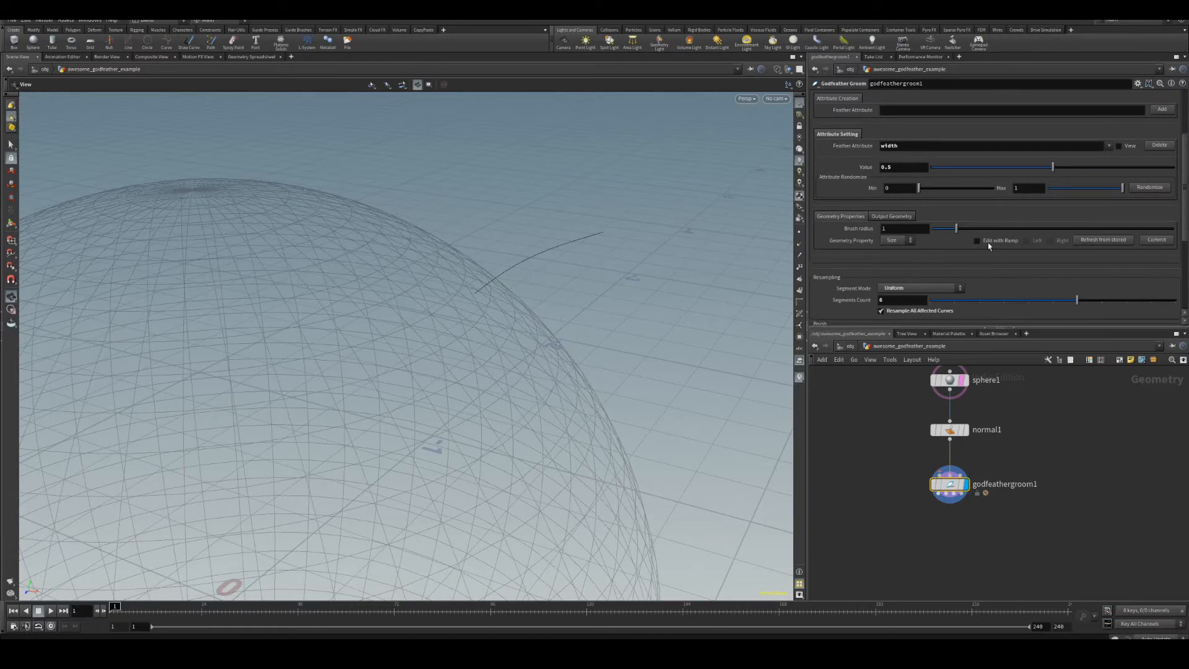
pyautogui.click(977, 241)
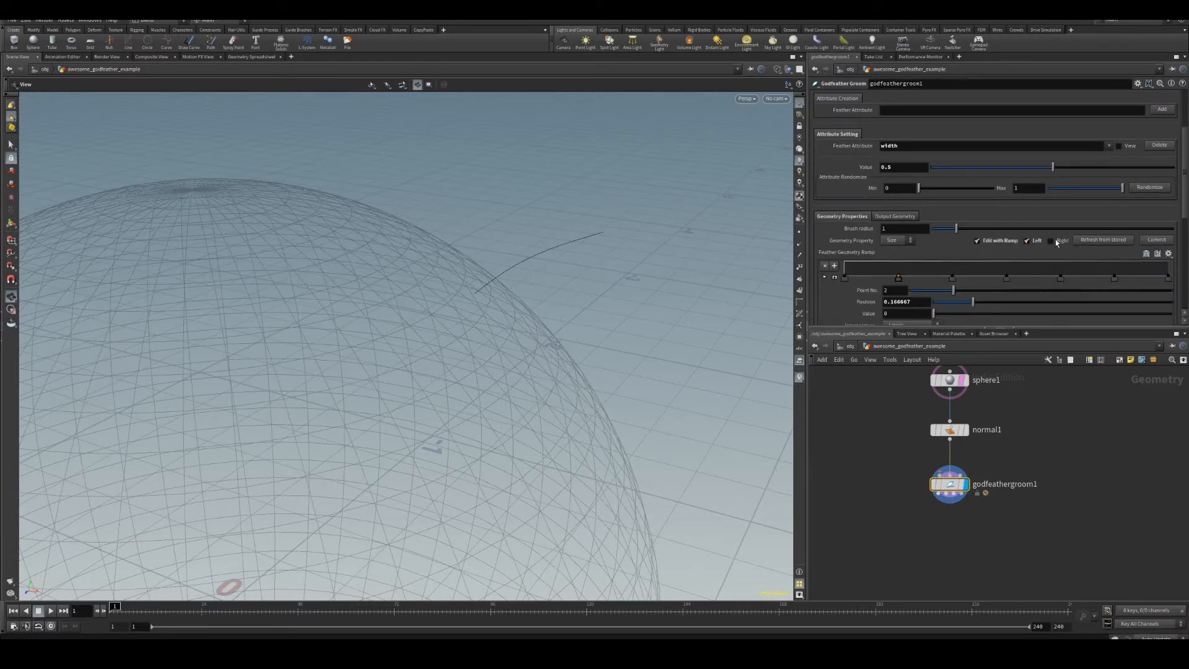
pyautogui.click(1169, 254)
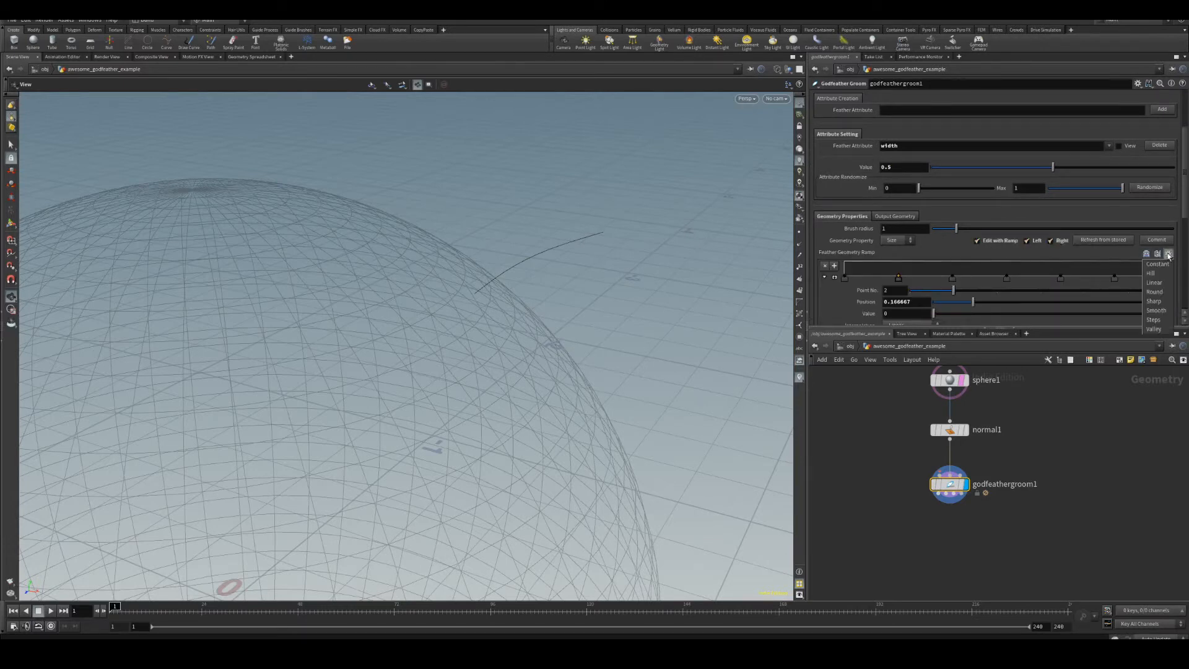
pyautogui.click(1157, 272)
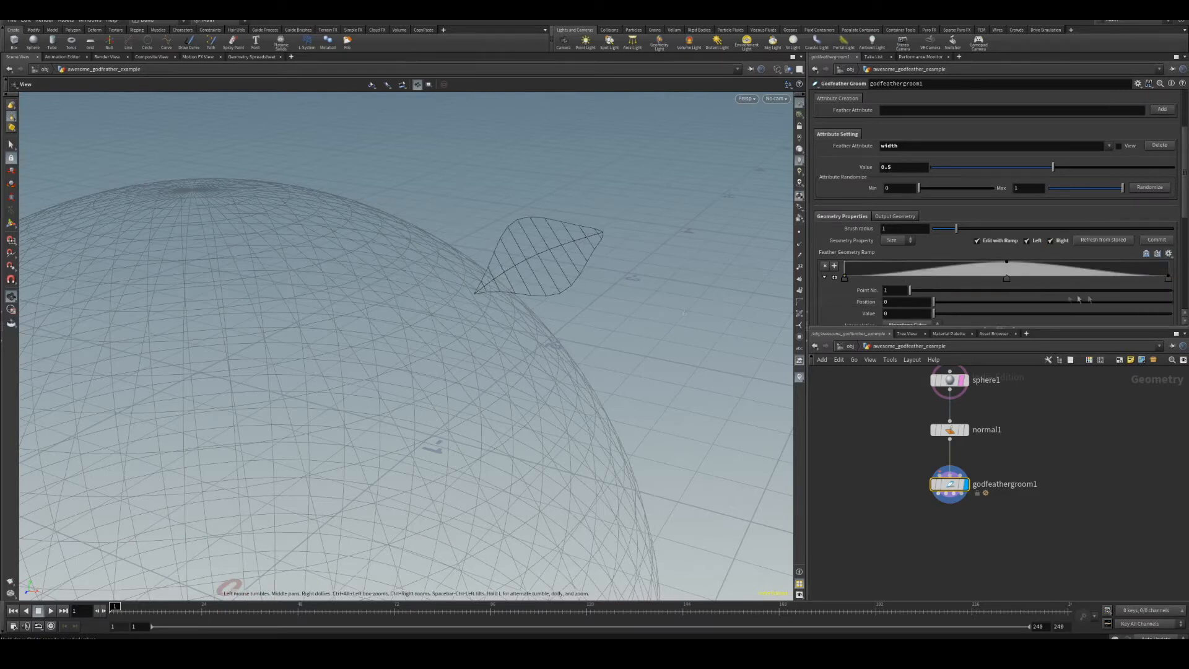
# Expand the feather geometry ramp and add points to make an asymmetric leaf width profile.
pyautogui.click(832, 277)
pyautogui.scroll(-4, 832, 278)
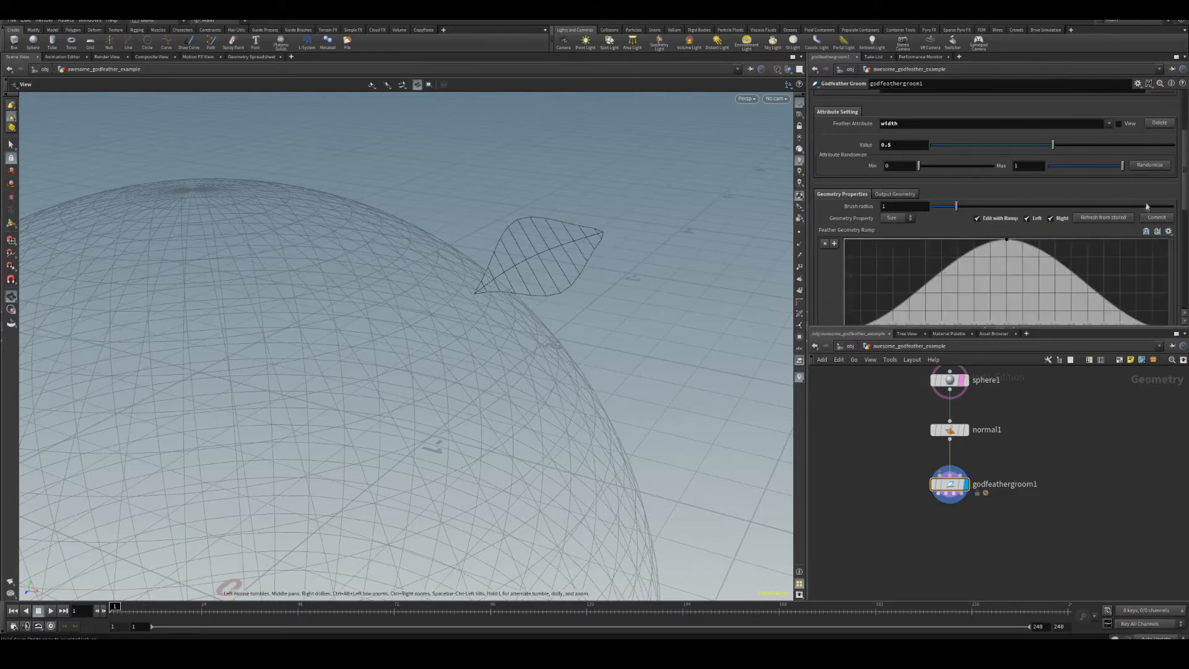
pyautogui.moveTo(844, 254); pyautogui.dragTo(895, 240)
pyautogui.click(914, 212)
pyautogui.click(944, 181)
pyautogui.click(1060, 173)
pyautogui.click(1110, 187)
pyautogui.click(1155, 222)
pyautogui.moveTo(635, 265); pyautogui.dragTo(622, 334)
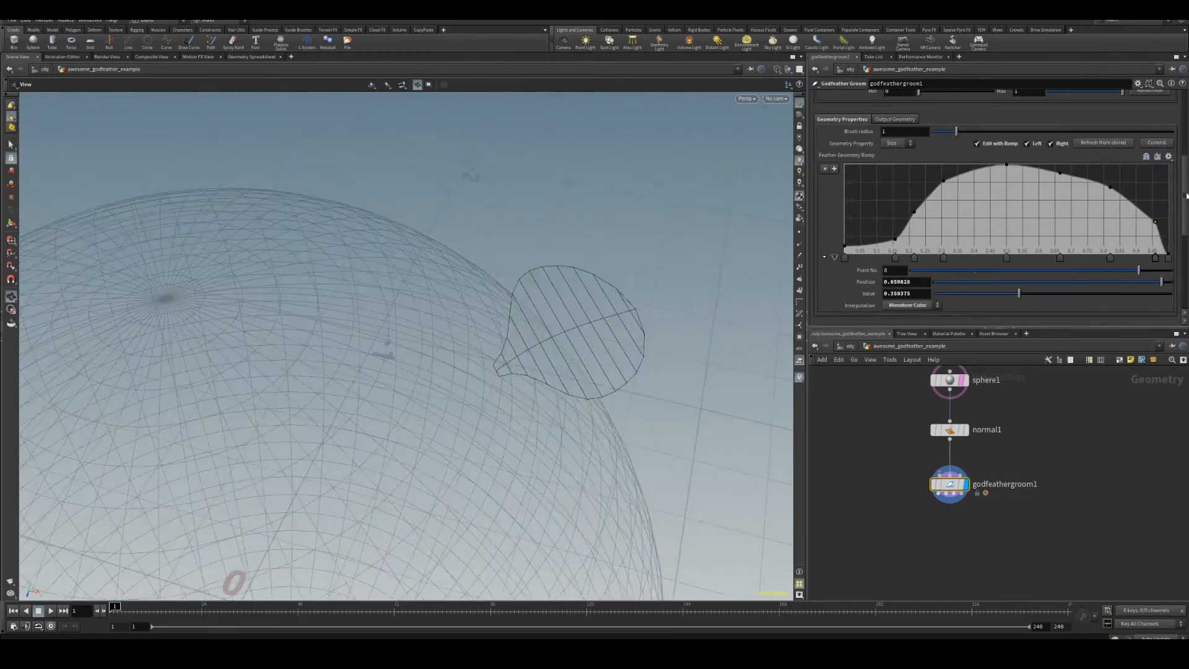
# Set the width attribute value to 0.216.
pyautogui.scroll(4, 1053, 248)
pyautogui.click(1160, 256)
pyautogui.moveTo(1051, 185); pyautogui.dragTo(984, 185)
# Switch to shaded display, re-enter the groom tool, and brush the feather into position.
pyautogui.press('w')
pyautogui.moveTo(607, 247); pyautogui.dragTo(355, 227)
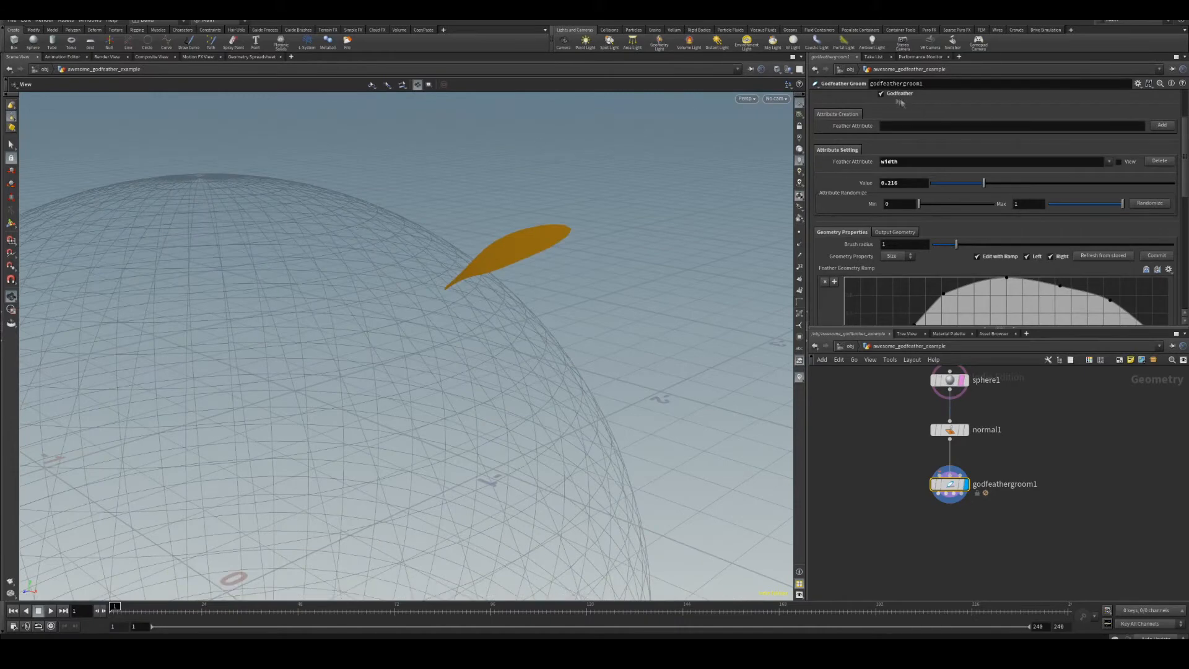
pyautogui.press('Return')
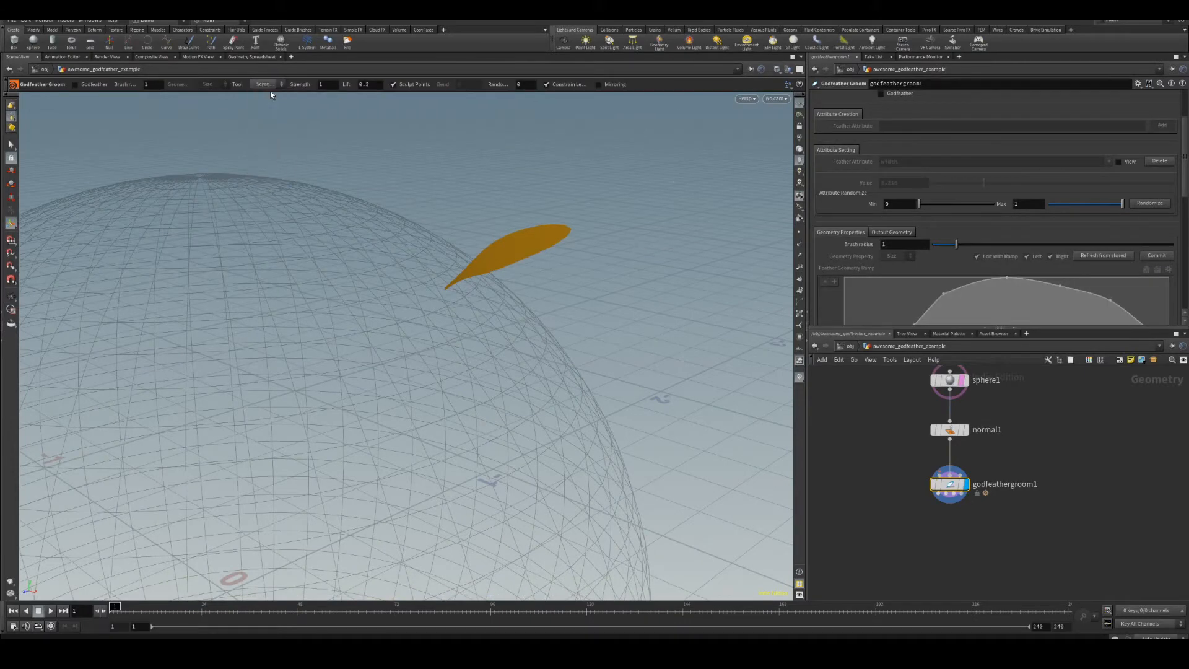
pyautogui.keyDown('alt'); pyautogui.moveTo(531, 239); pyautogui.dragTo(569, 202); pyautogui.keyUp('alt')
pyautogui.moveTo(571, 286)
pyautogui.mouseDown()
pyautogui.moveTo(544, 347)
pyautogui.moveTo(447, 273)
pyautogui.mouseUp()
# Set the brush Pin Rad to about 5.2 and brush the feather further.
pyautogui.scroll(-10, 1051, 261)
pyautogui.moveTo(931, 312); pyautogui.dragTo(1059, 312)
pyautogui.moveTo(503, 347)
pyautogui.mouseDown()
pyautogui.moveTo(457, 297)
pyautogui.moveTo(448, 228)
pyautogui.mouseUp()
pyautogui.moveTo(419, 354); pyautogui.dragTo(489, 328)
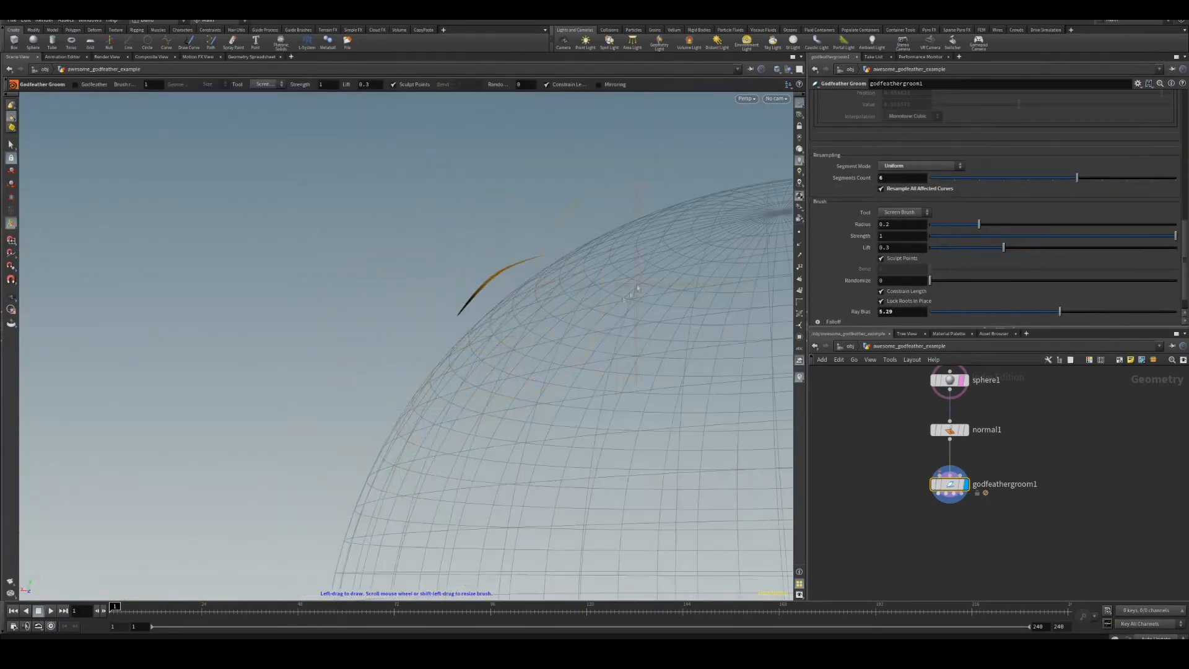
pyautogui.moveTo(605, 268)
pyautogui.keyDown('alt'); pyautogui.mouseDown()
pyautogui.moveTo(588, 418)
pyautogui.moveTo(613, 408)
pyautogui.mouseUp(); pyautogui.keyUp('alt')
# Turn on the GodFeather preview in the groom tool options.
pyautogui.scroll(10, 1103, 251)
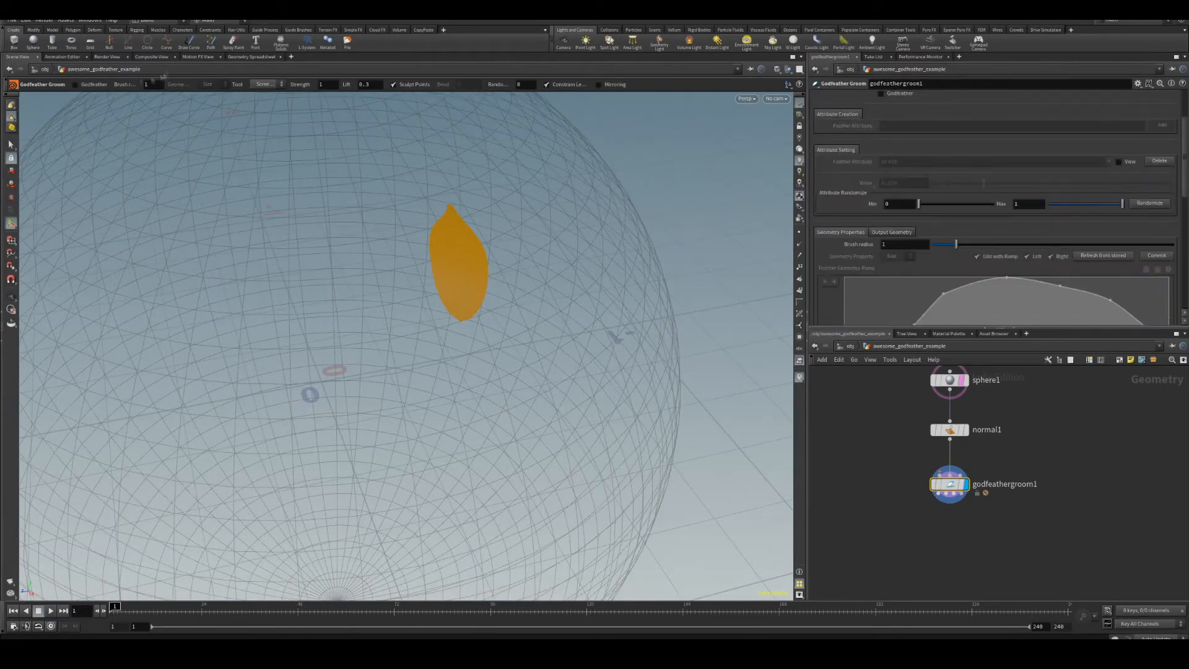
pyautogui.click(75, 84)
pyautogui.keyDown('alt'); pyautogui.moveTo(715, 308); pyautogui.dragTo(675, 270); pyautogui.keyUp('alt')
# Set the feather geometry property to Curl.
pyautogui.scroll(-3, 904, 174)
pyautogui.click(896, 169)
pyautogui.click(888, 186)
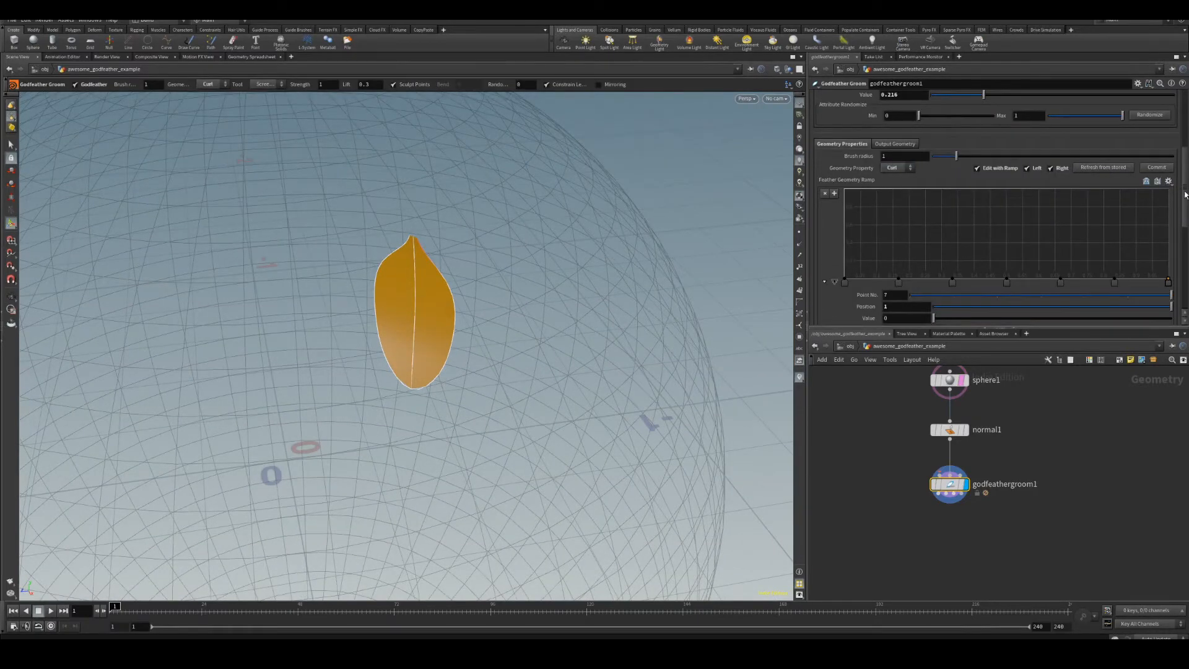
# Add a feather attribute named curl and select it for attribute setting.
pyautogui.moveTo(1184, 195); pyautogui.dragTo(1185, 166)
pyautogui.click(1054, 125)
pyautogui.press('Return')
pyautogui.click(1110, 157)
pyautogui.click(1115, 166)
# Apply the Hill preset to the curl geometry ramp.
pyautogui.moveTo(1186, 187); pyautogui.dragTo(1186, 223)
pyautogui.click(1169, 159)
pyautogui.click(1163, 179)
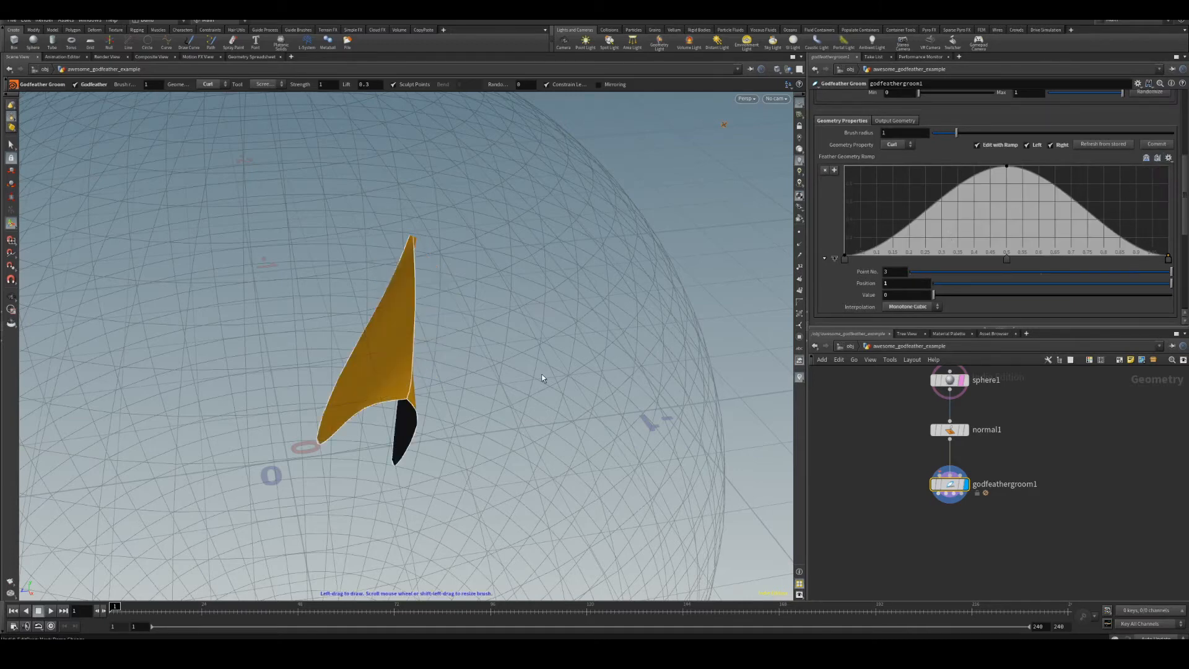
pyautogui.keyDown('alt'); pyautogui.moveTo(711, 317); pyautogui.dragTo(615, 255); pyautogui.keyUp('alt')
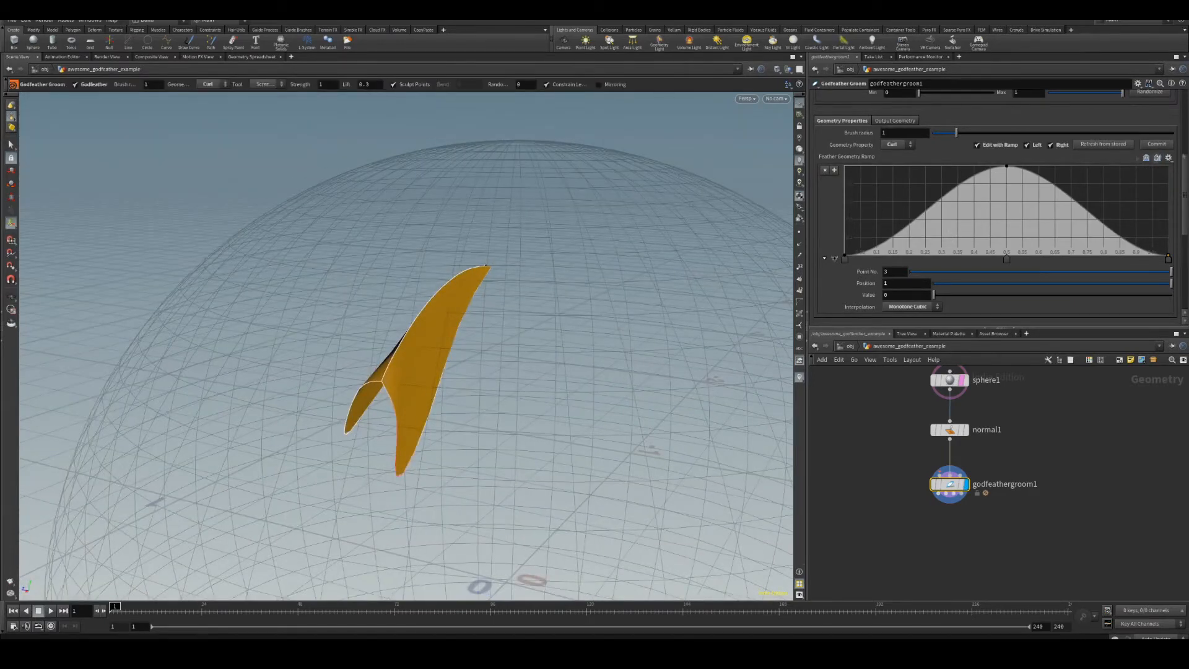
# Set the curl attribute value to 0.057.
pyautogui.scroll(5, 952, 208)
pyautogui.moveTo(1154, 247); pyautogui.dragTo(961, 248)
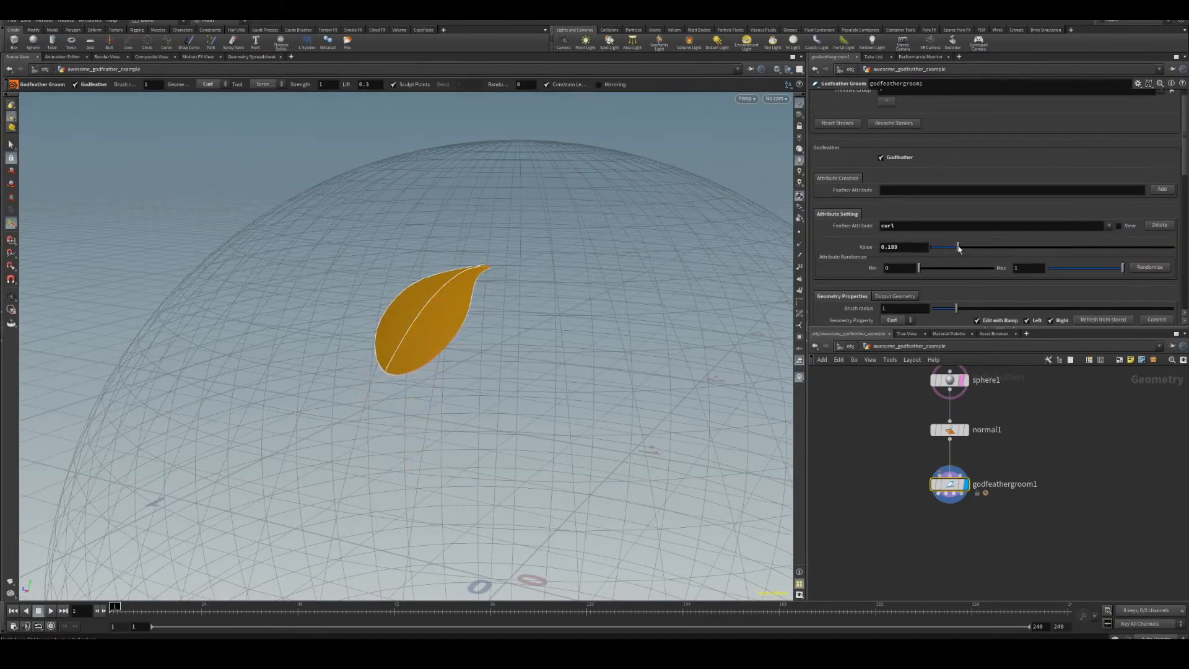
pyautogui.keyDown('alt'); pyautogui.moveTo(416, 180); pyautogui.dragTo(659, 162); pyautogui.keyUp('alt')
pyautogui.moveTo(954, 248); pyautogui.dragTo(945, 249)
pyautogui.keyDown('alt'); pyautogui.moveTo(625, 180); pyautogui.dragTo(440, 245); pyautogui.keyUp('alt')
# Set the feather geometry property to Twist.
pyautogui.scroll(-5, 1168, 188)
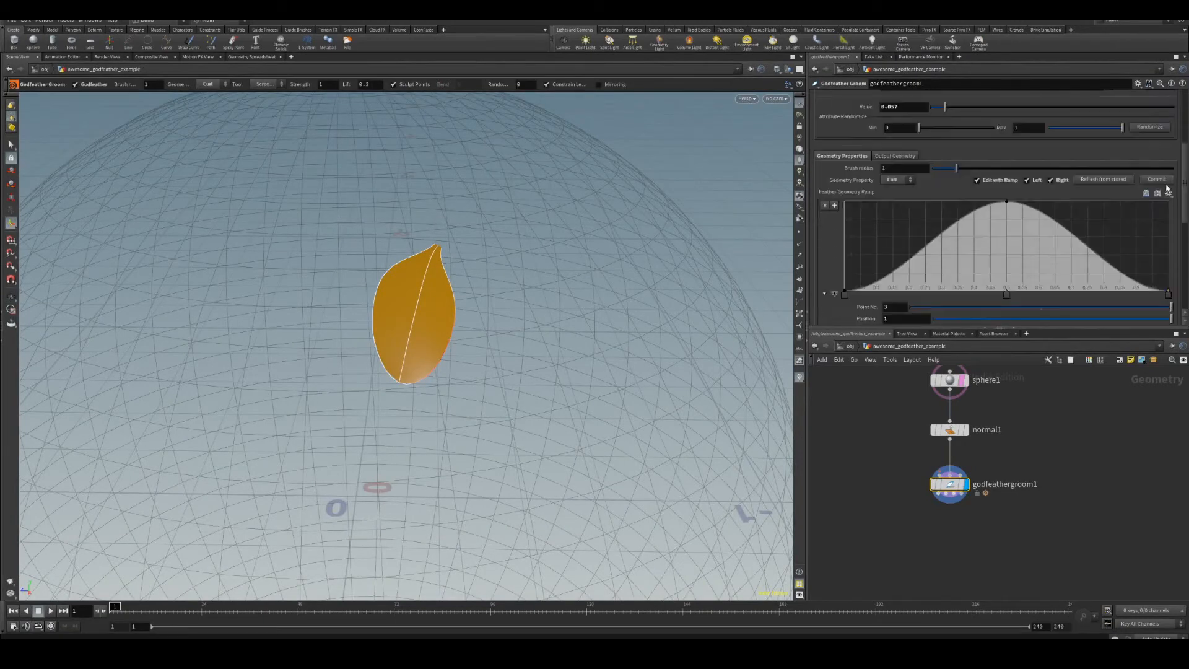
pyautogui.click(887, 180)
pyautogui.click(886, 213)
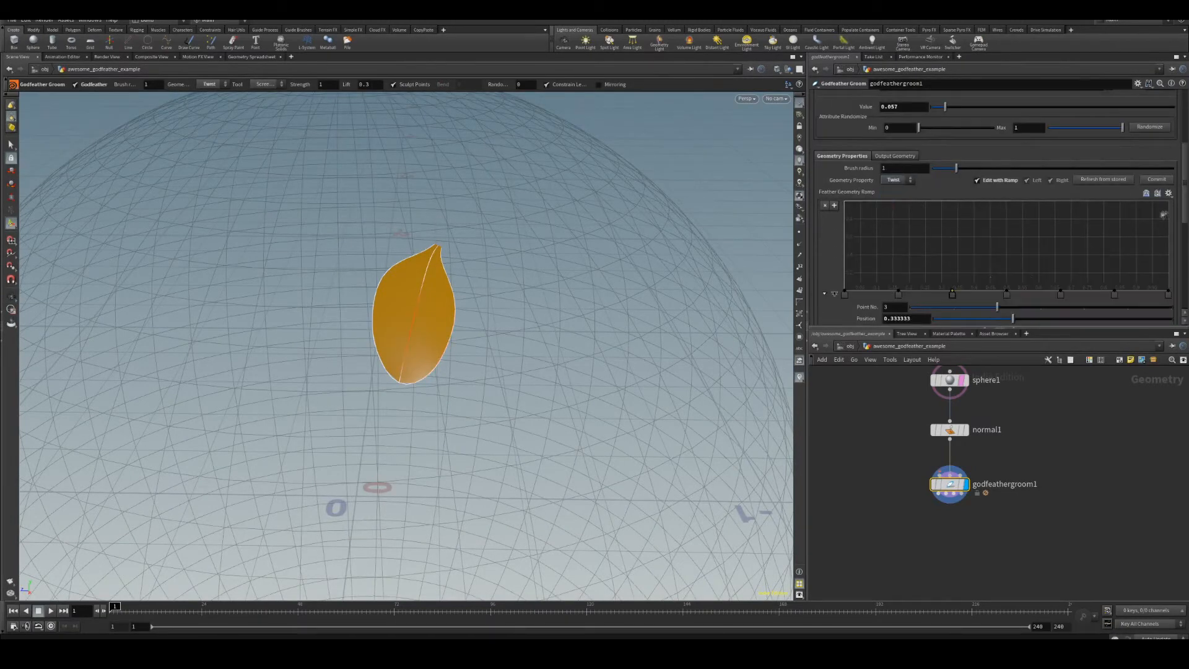
# Apply the Linear preset to the twist ramp and adjust its end point.
pyautogui.click(1169, 193)
pyautogui.click(1153, 251)
pyautogui.moveTo(1169, 204)
pyautogui.mouseDown()
pyautogui.moveTo(1163, 248)
pyautogui.moveTo(1161, 203)
pyautogui.mouseUp()
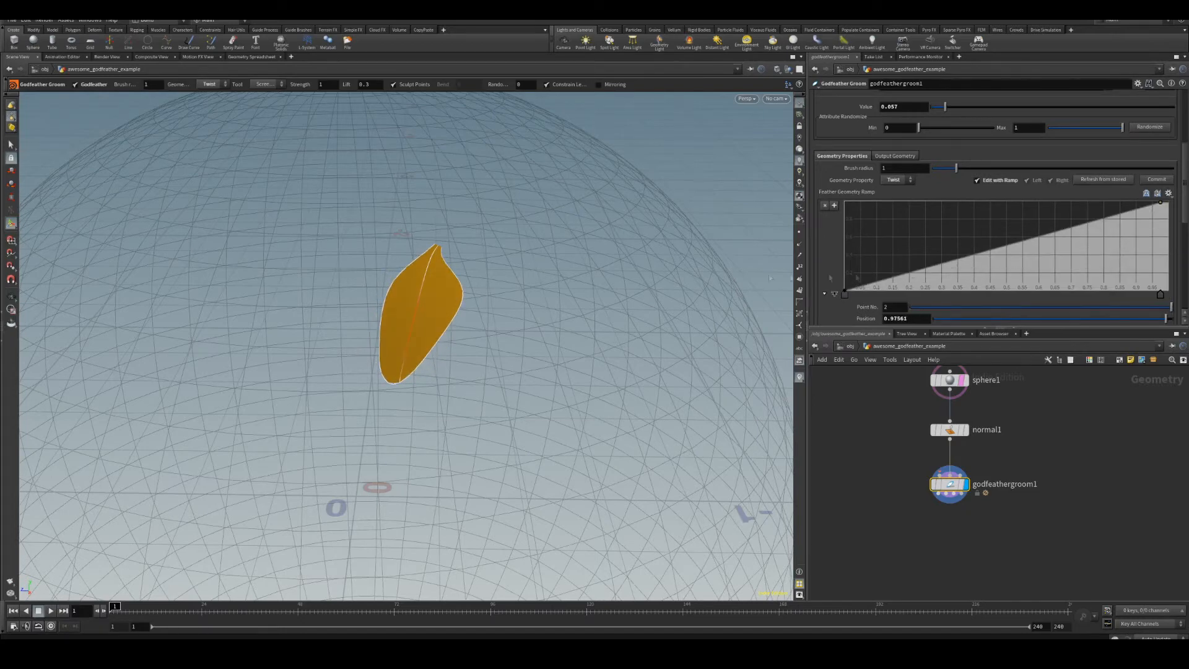
# Apply the Constant preset to the twist ramp.
pyautogui.click(1168, 197)
pyautogui.click(1158, 208)
pyautogui.keyDown('alt'); pyautogui.moveTo(621, 231); pyautogui.dragTo(712, 230); pyautogui.keyUp('alt')
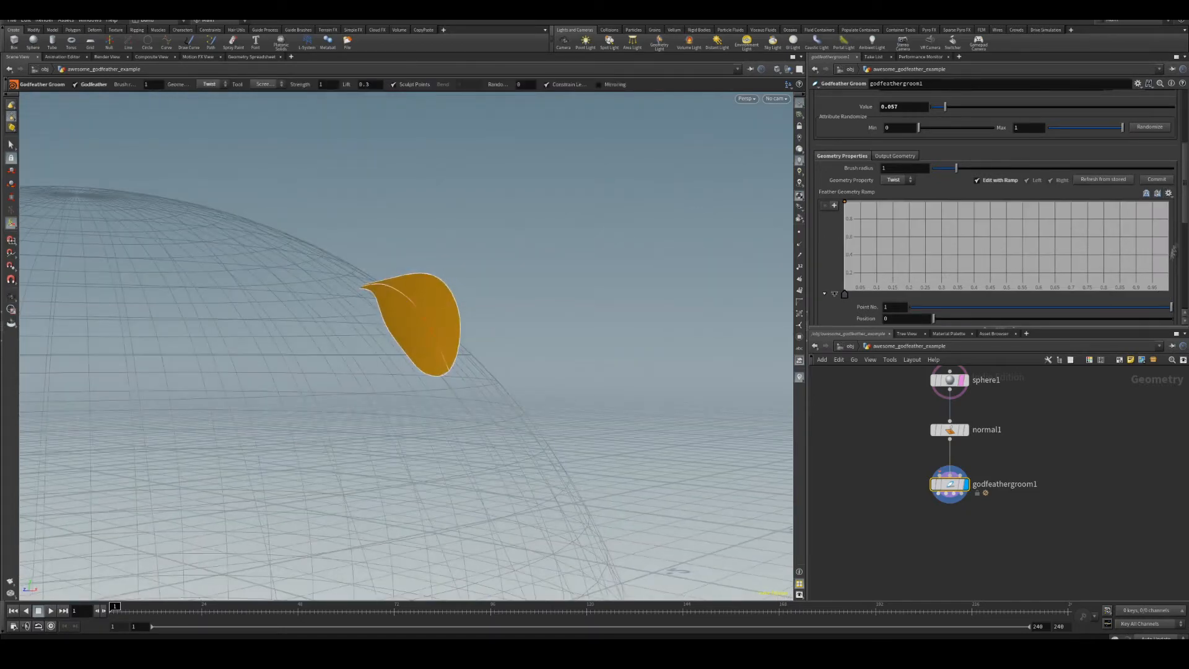
pyautogui.scroll(-3, 1140, 247)
pyautogui.moveTo(1140, 237); pyautogui.dragTo(916, 246)
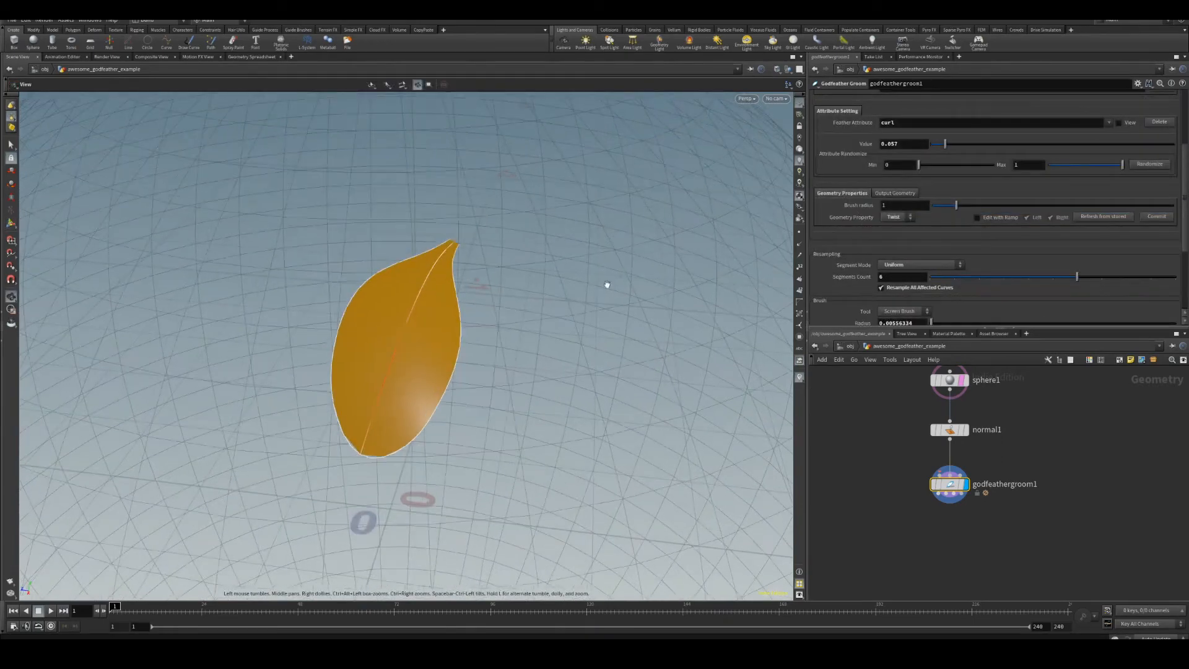
# Switch the geometry property to Size, enlarge the brush radius, and brush the feather's size.
pyautogui.click(896, 218)
pyautogui.click(894, 234)
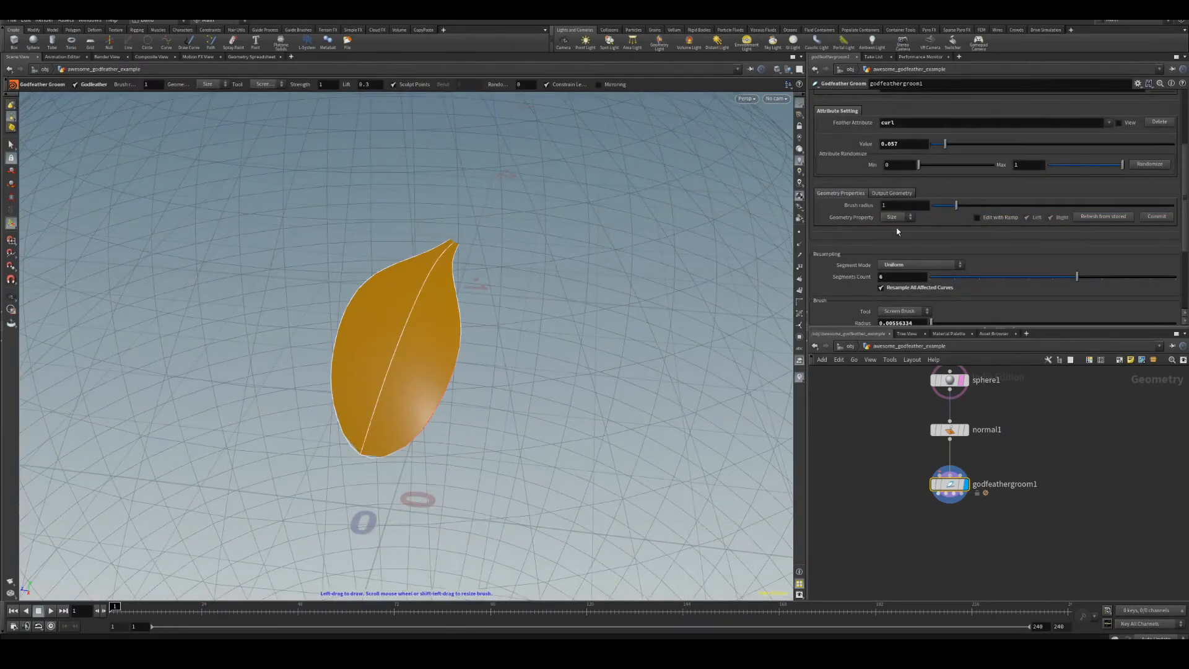
pyautogui.moveTo(956, 205); pyautogui.dragTo(1026, 205)
pyautogui.moveTo(343, 377)
pyautogui.mouseDown()
pyautogui.moveTo(358, 374)
pyautogui.moveTo(391, 298)
pyautogui.moveTo(434, 260)
pyautogui.moveTo(390, 302)
pyautogui.moveTo(359, 376)
pyautogui.moveTo(388, 335)
pyautogui.moveTo(361, 425)
pyautogui.moveTo(397, 291)
pyautogui.moveTo(427, 260)
pyautogui.moveTo(406, 303)
pyautogui.mouseUp()
# Switch the geometry property back to Twist and brush twist into the feather with a larger brush radius.
pyautogui.click(893, 218)
pyautogui.moveTo(1025, 205)
pyautogui.mouseDown()
pyautogui.moveTo(982, 205)
pyautogui.moveTo(1041, 205)
pyautogui.mouseUp()
pyautogui.click(893, 239)
pyautogui.keyDown('alt'); pyautogui.moveTo(471, 434); pyautogui.dragTo(495, 334); pyautogui.keyUp('alt')
pyautogui.moveTo(460, 371)
pyautogui.mouseDown()
pyautogui.moveTo(454, 317)
pyautogui.moveTo(452, 350)
pyautogui.mouseUp()
pyautogui.moveTo(455, 365); pyautogui.dragTo(614, 496)
pyautogui.moveTo(396, 378)
pyautogui.mouseDown()
pyautogui.moveTo(366, 247)
pyautogui.moveTo(347, 584)
pyautogui.moveTo(595, 495)
pyautogui.moveTo(625, 456)
pyautogui.mouseUp()
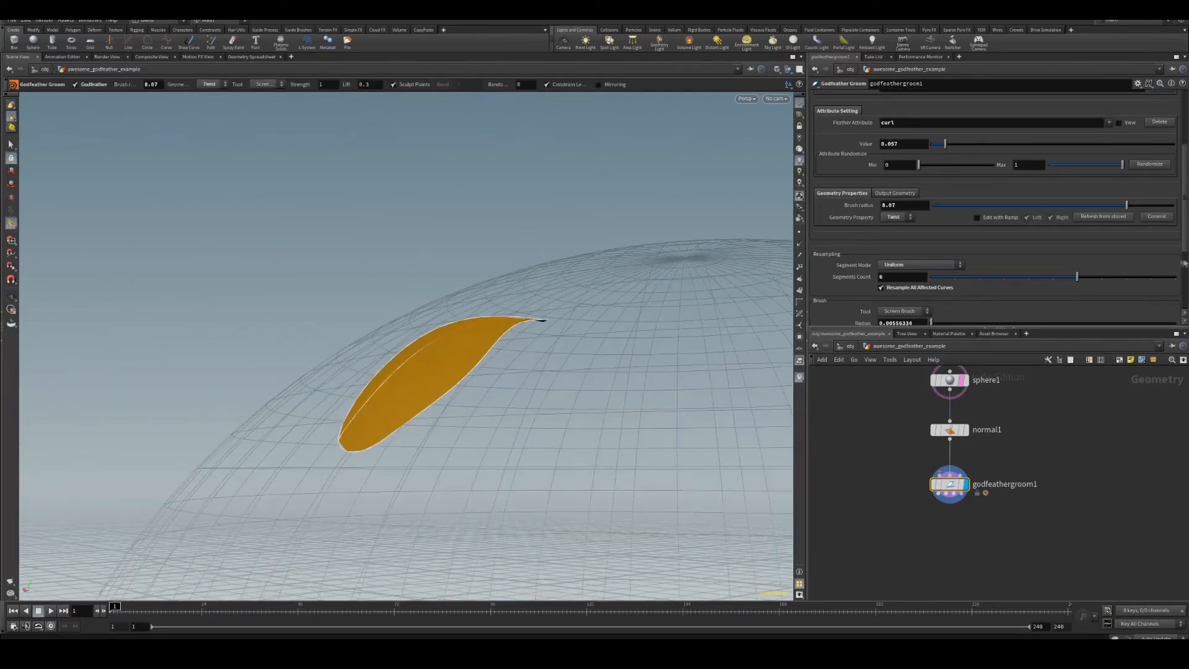
# Enlarge the brush radius to 2.24 and brush further twist into the feather.
pyautogui.moveTo(1011, 209); pyautogui.dragTo(986, 205)
pyautogui.moveTo(353, 447); pyautogui.dragTo(358, 434)
pyautogui.moveTo(358, 433)
pyautogui.keyDown('alt'); pyautogui.mouseDown()
pyautogui.moveTo(457, 443)
pyautogui.moveTo(352, 446)
pyautogui.moveTo(351, 436)
pyautogui.mouseUp(); pyautogui.keyUp('alt')
pyautogui.moveTo(340, 477)
pyautogui.keyDown('alt'); pyautogui.mouseDown()
pyautogui.moveTo(458, 461)
pyautogui.moveTo(322, 468)
pyautogui.moveTo(337, 474)
pyautogui.mouseUp(); pyautogui.keyUp('alt')
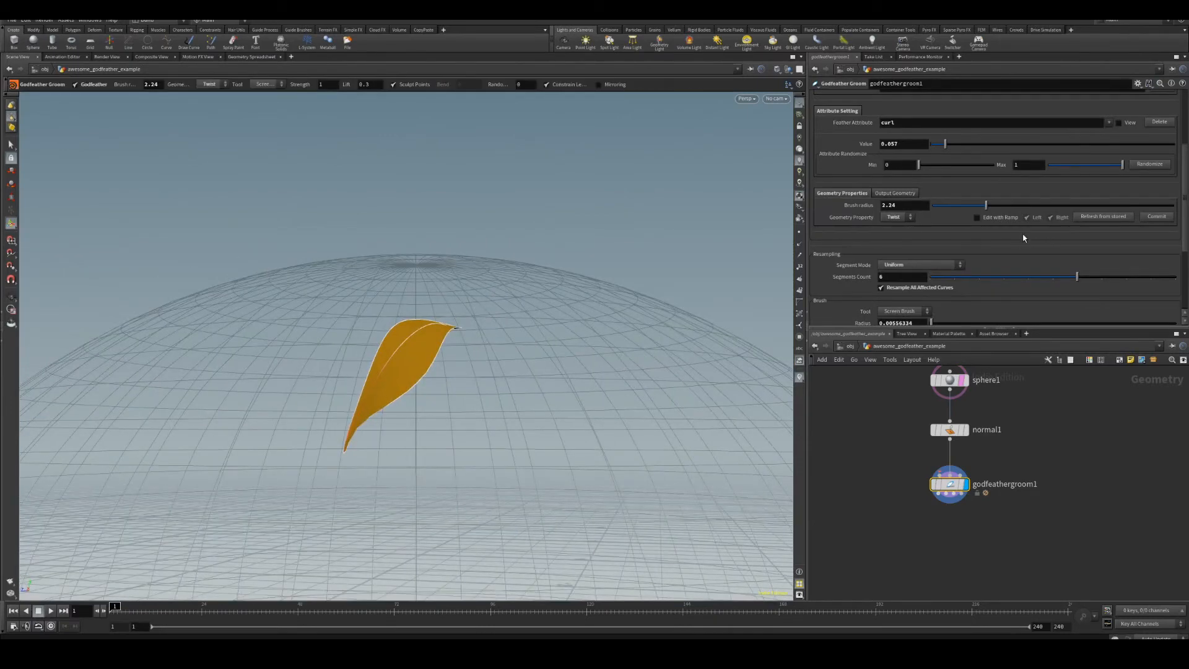
# Enable editing with a ramp and apply the Constant preset to the feather geometry ramp.
pyautogui.click(1013, 219)
pyautogui.scroll(-2, 1053, 211)
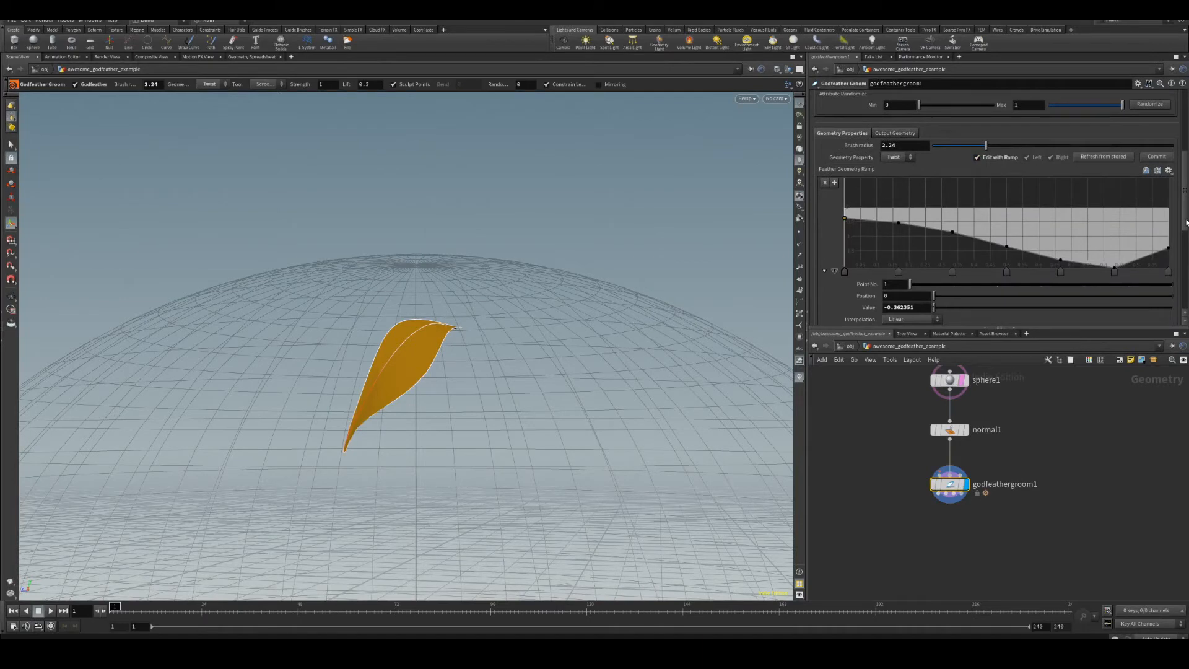
pyautogui.click(1168, 170)
pyautogui.click(1158, 181)
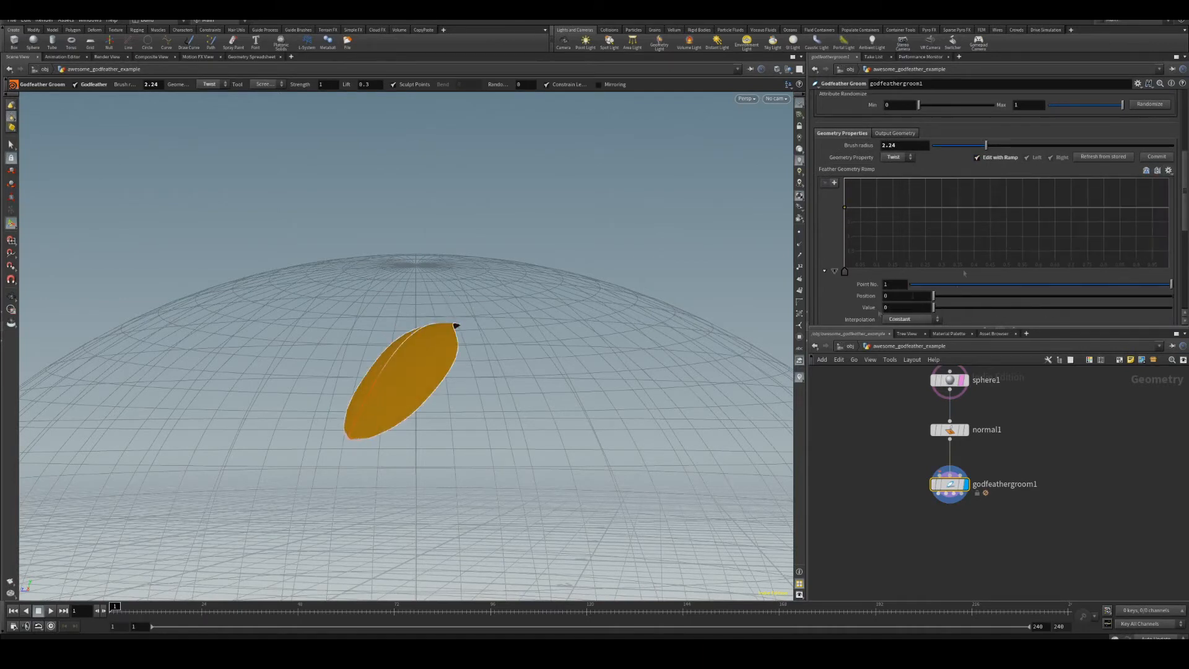
pyautogui.keyDown('alt'); pyautogui.moveTo(477, 247); pyautogui.dragTo(629, 307); pyautogui.keyUp('alt')
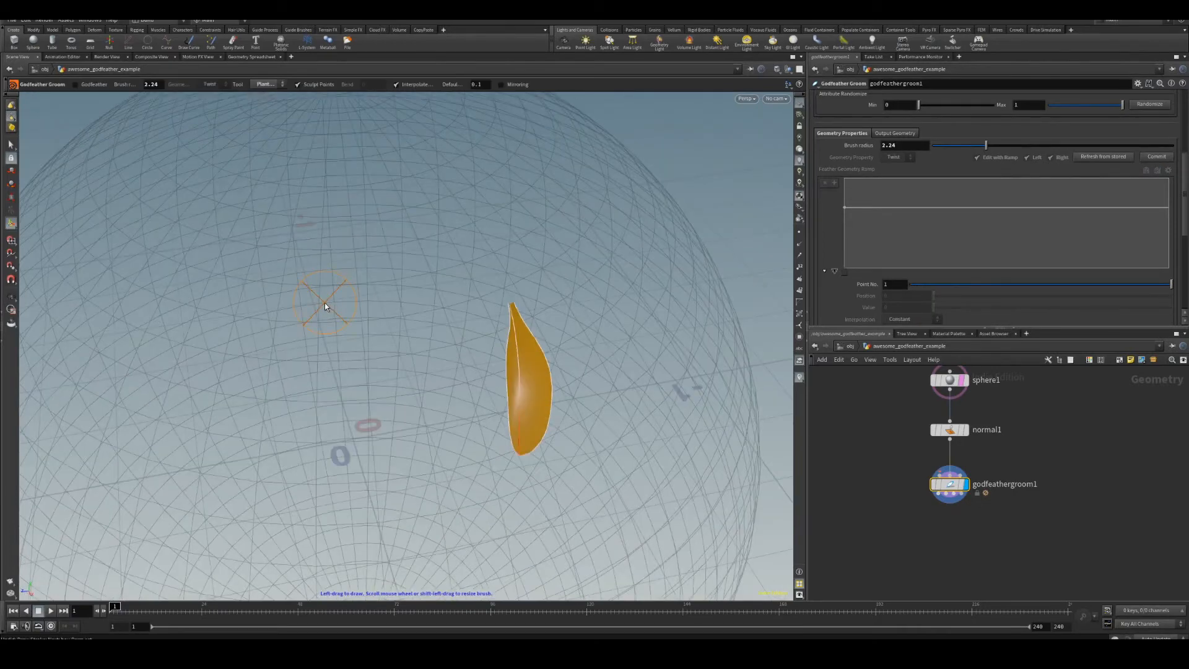
# Reshape the size ramp so the feather grows wider from base toward the tip.
pyautogui.moveTo(325, 306); pyautogui.dragTo(331, 449)
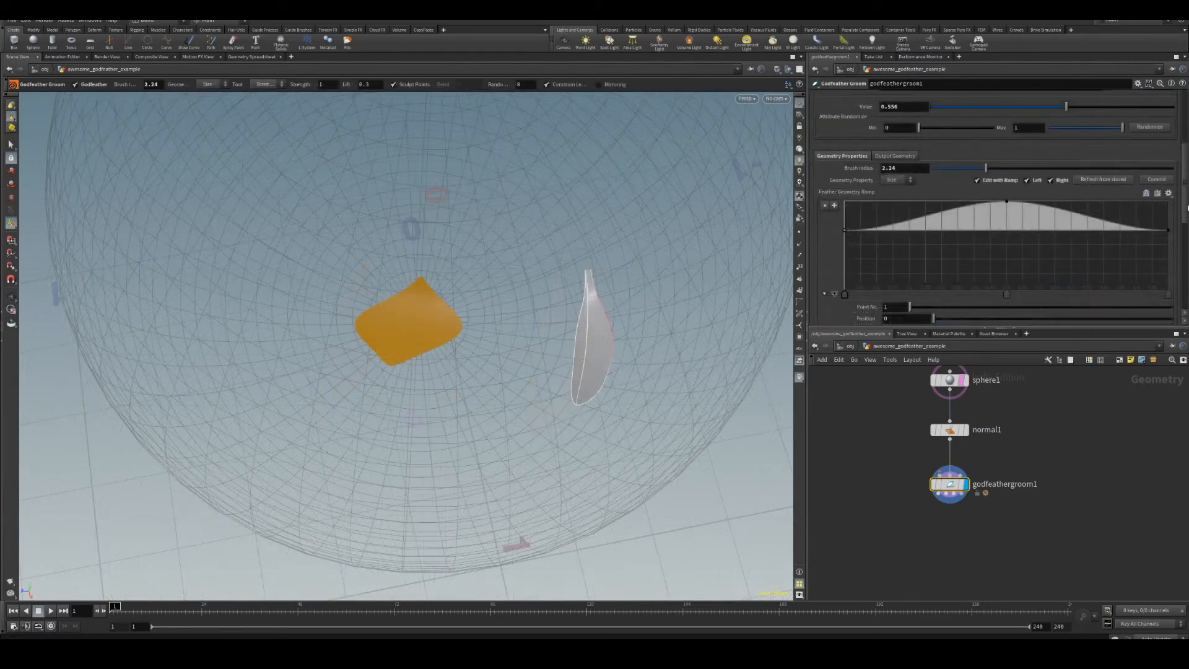
pyautogui.moveTo(1072, 224); pyautogui.dragTo(1148, 224)
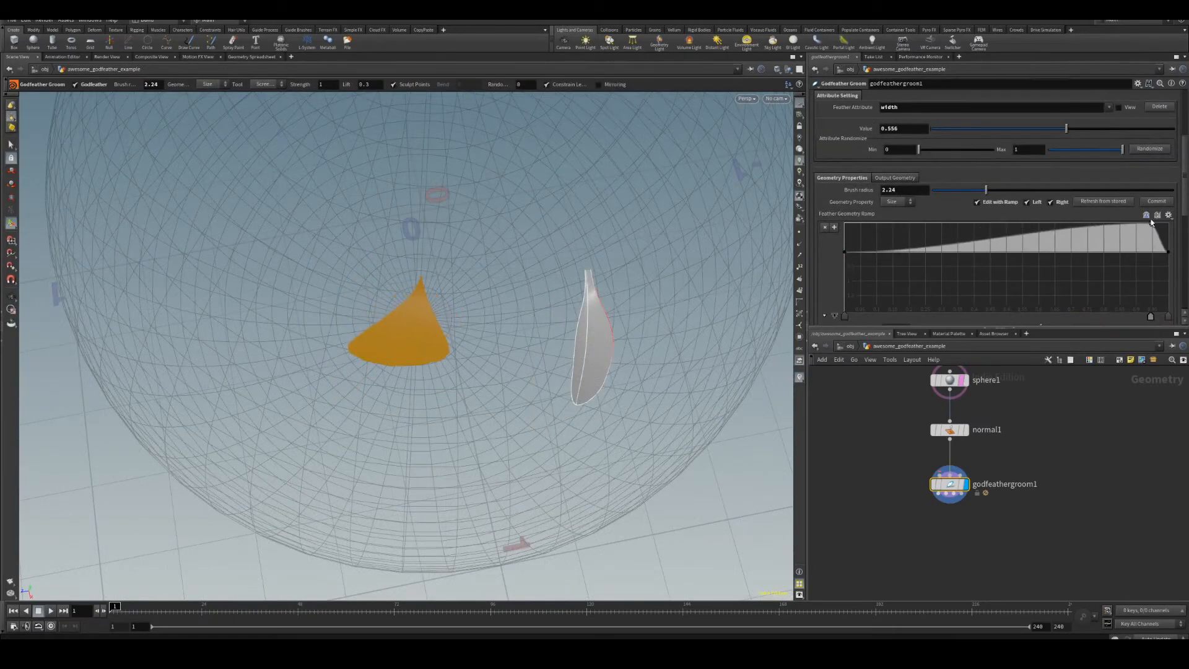
pyautogui.click(1157, 202)
# Brush the feather's size and set the width attribute value to 0.34.
pyautogui.keyDown('alt'); pyautogui.moveTo(433, 185); pyautogui.dragTo(483, 334); pyautogui.keyUp('alt')
pyautogui.scroll(3, 991, 186)
pyautogui.click(881, 145)
pyautogui.moveTo(1001, 239); pyautogui.dragTo(1014, 239)
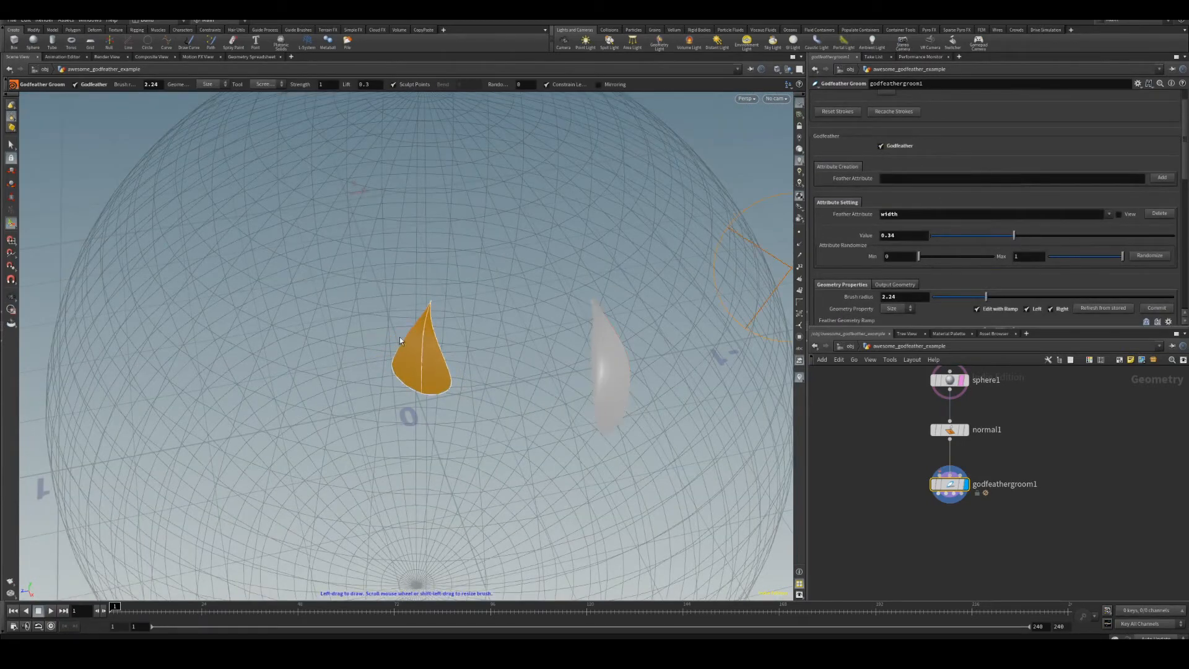
# Plant three more feathers beside the first one on the sphere.
pyautogui.click(513, 307)
pyautogui.click(468, 306)
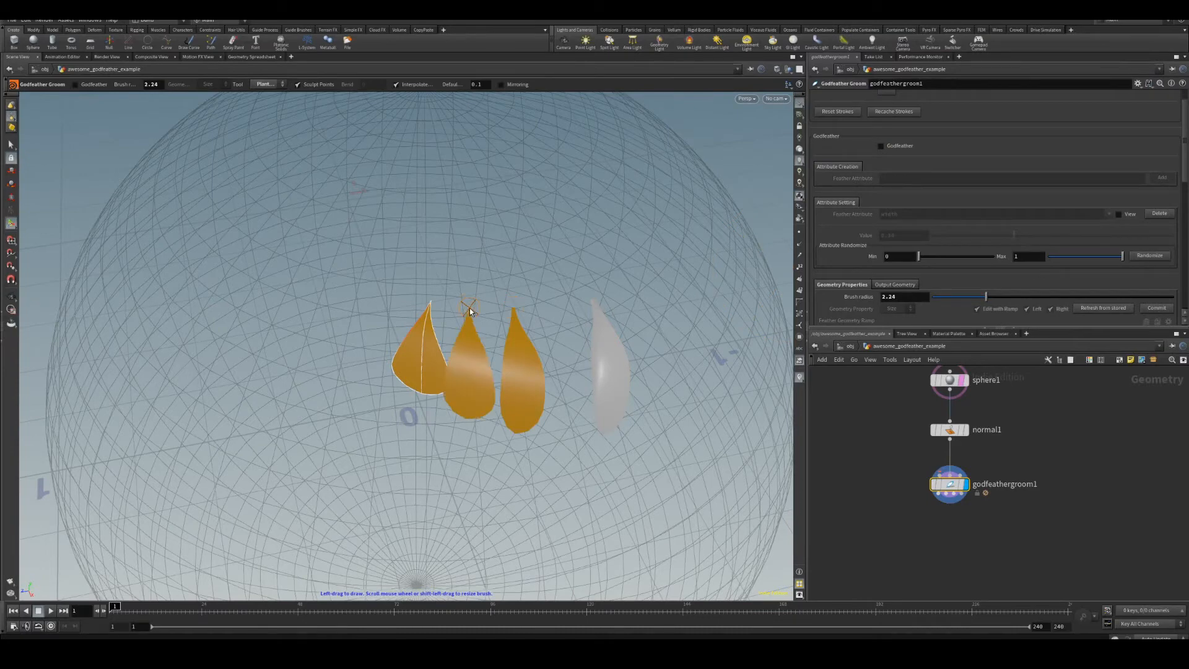
pyautogui.click(559, 304)
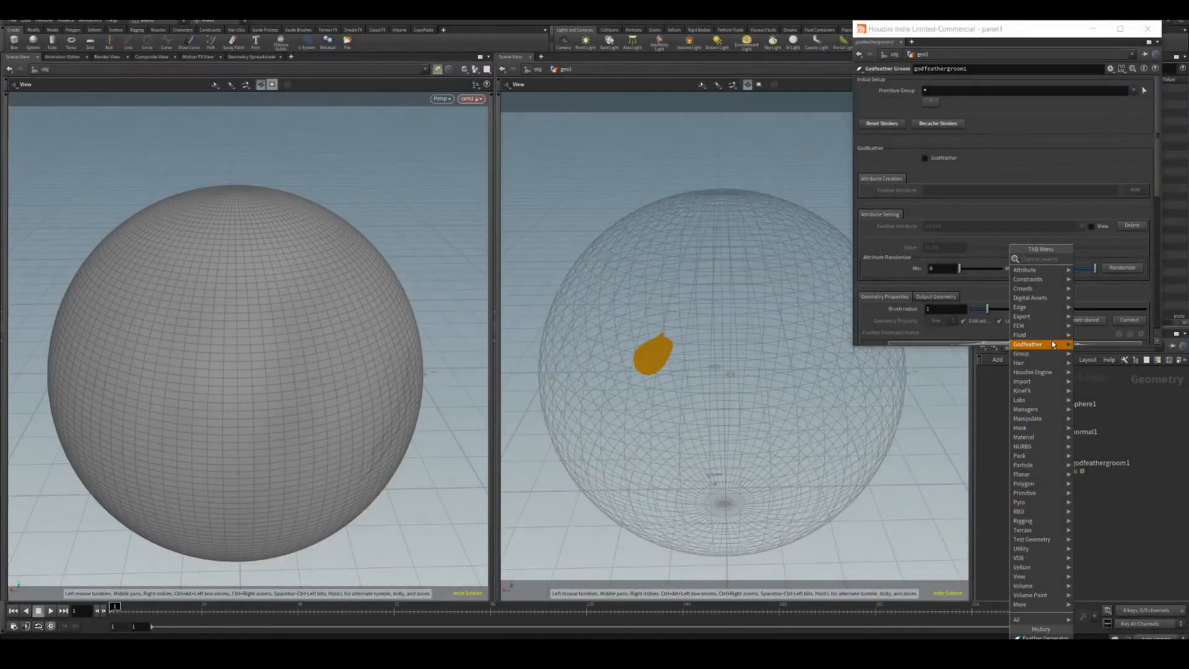
# Add a Feather Generator node below the groom node and wire the groom outputs into it.
pyautogui.moveTo(1052, 345)
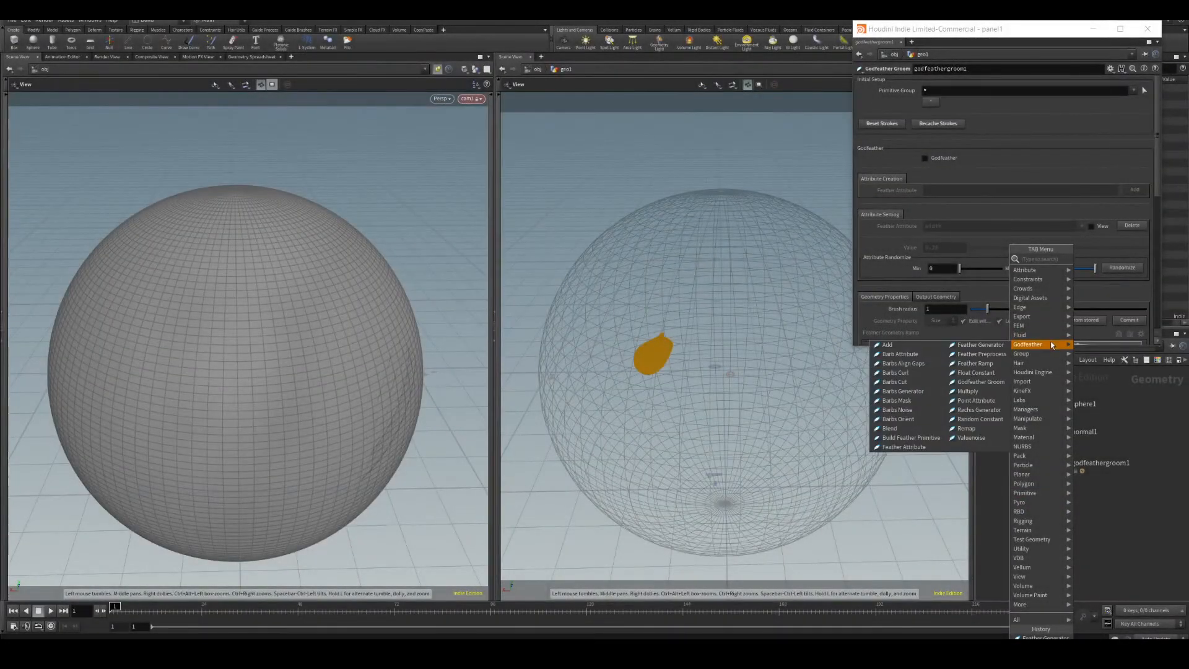
pyautogui.click(1001, 353)
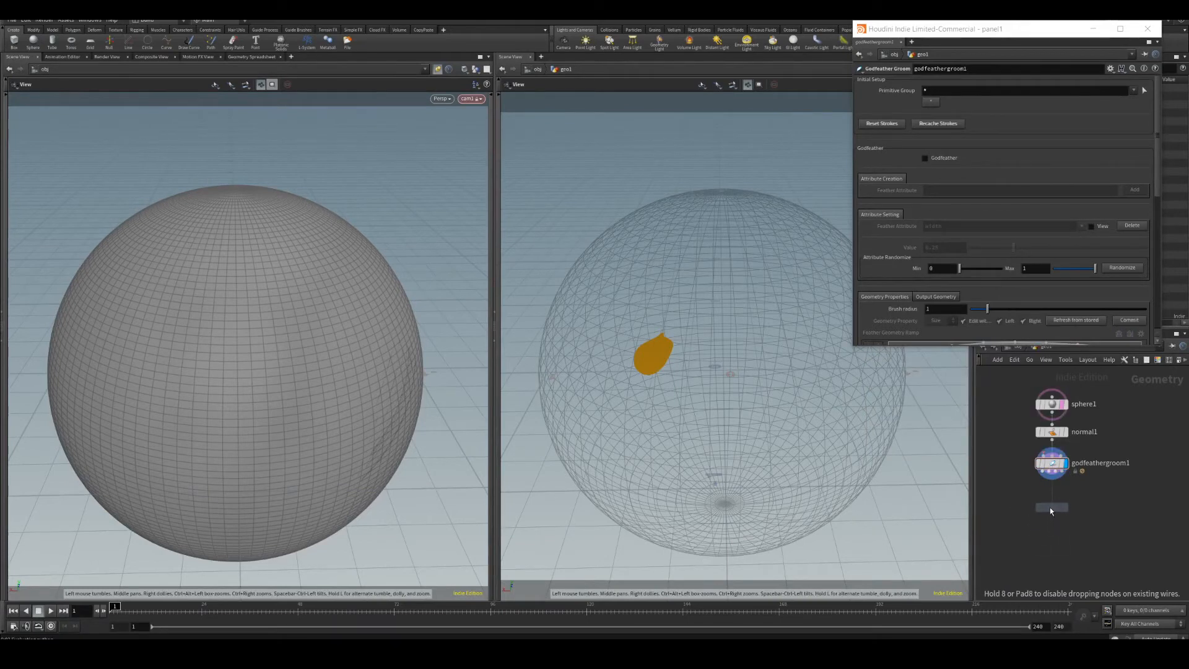
pyautogui.click(1050, 507)
pyautogui.scroll(3, 1051, 504)
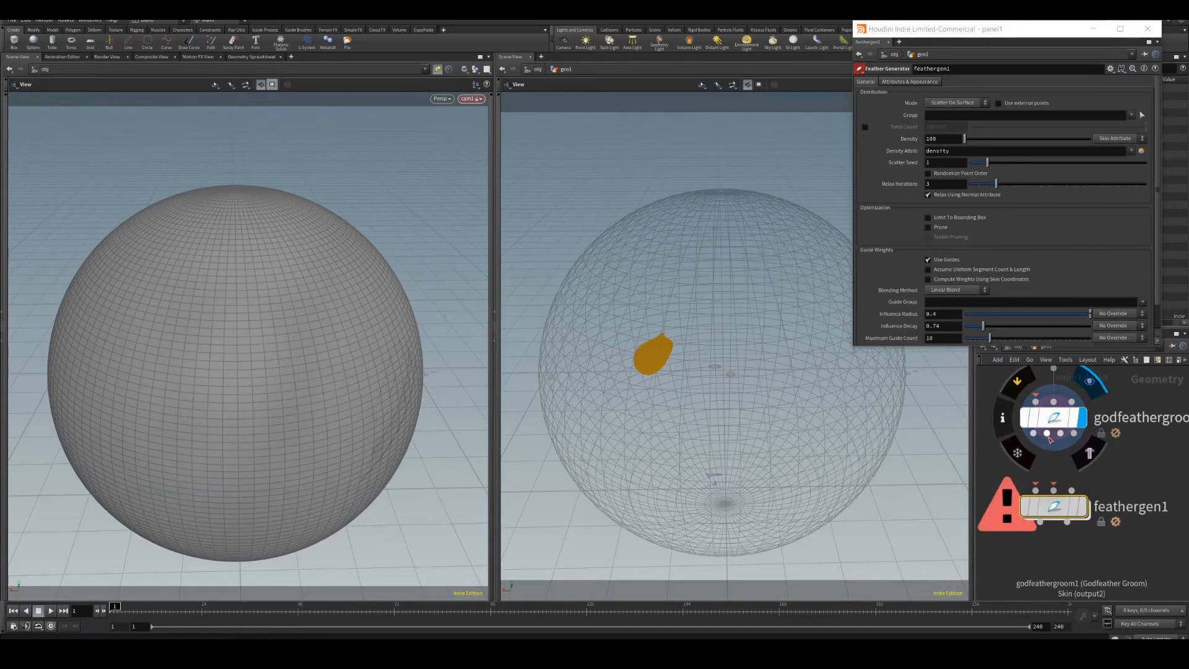
pyautogui.moveTo(1046, 434); pyautogui.dragTo(1036, 490)
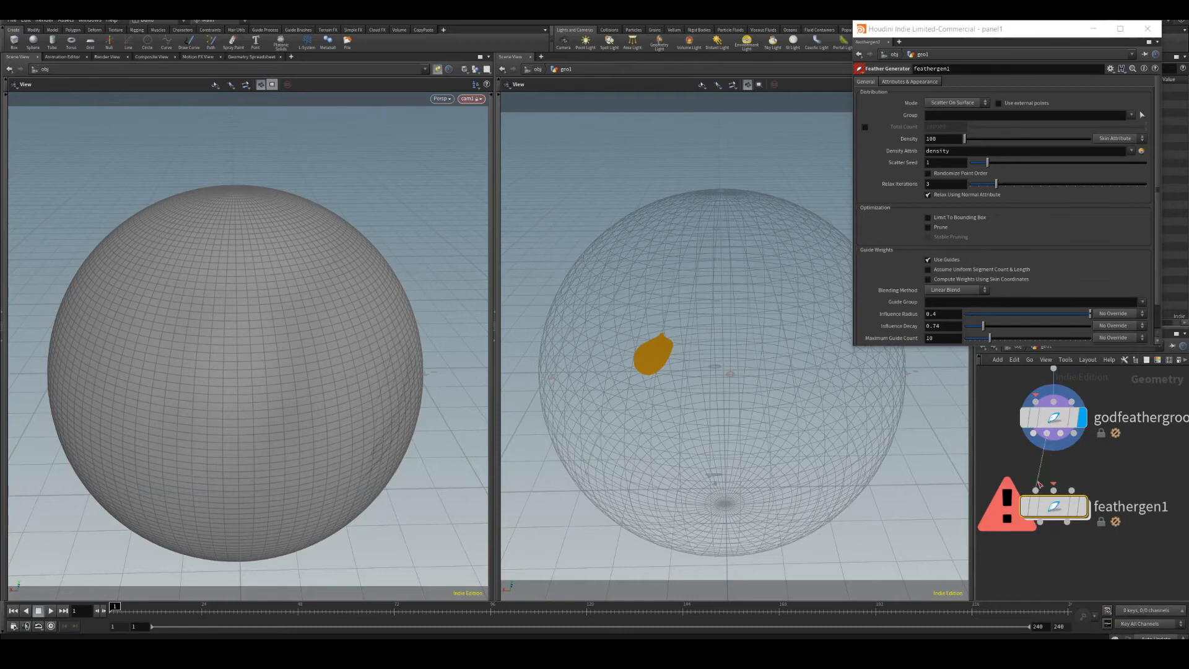
pyautogui.moveTo(1075, 434); pyautogui.dragTo(1059, 478)
pyautogui.click(1059, 477)
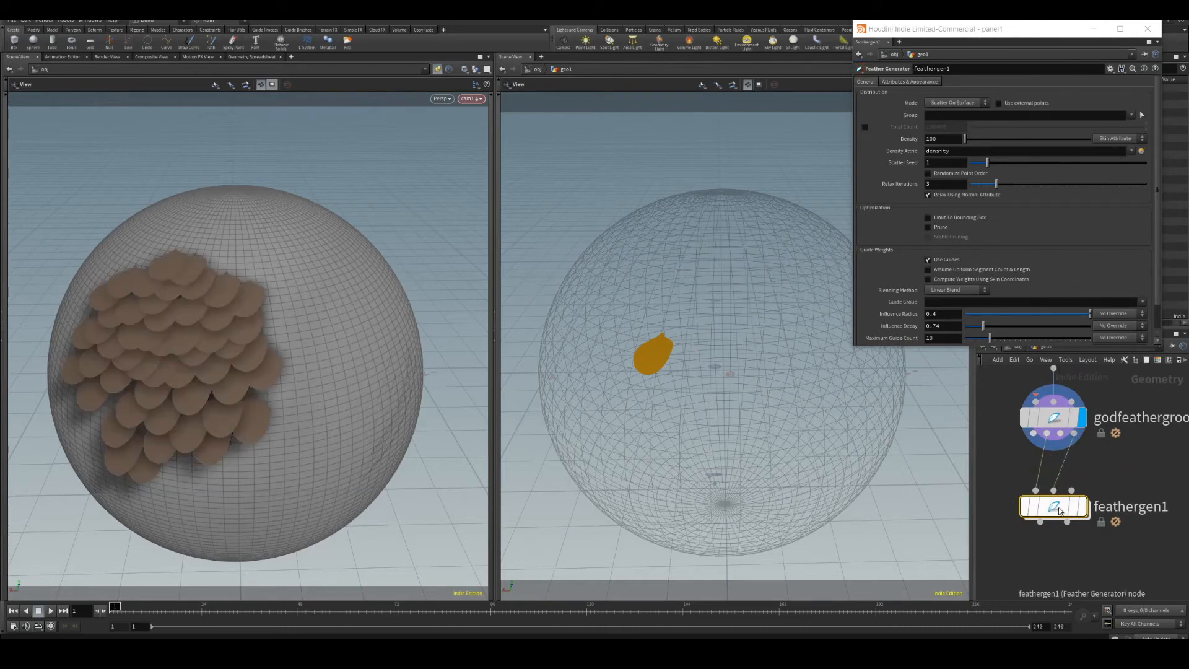
pyautogui.click(1055, 419)
pyautogui.moveTo(973, 146); pyautogui.dragTo(1115, 115, button='middle')
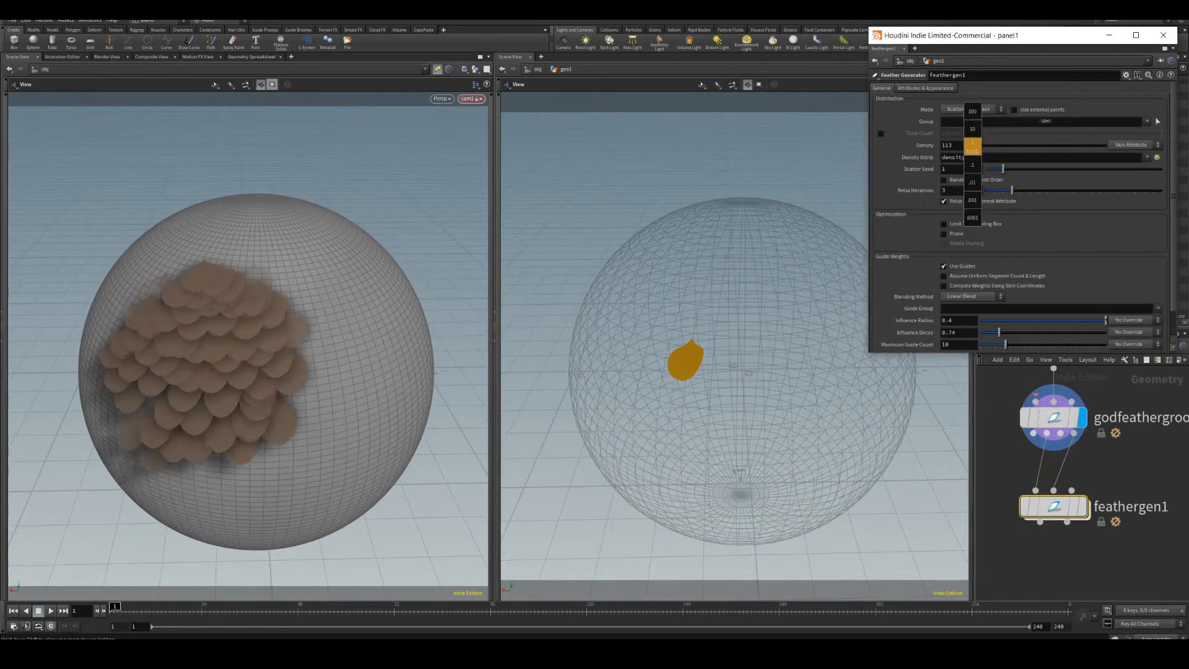
pyautogui.moveTo(1011, 193); pyautogui.dragTo(1120, 190)
pyautogui.hotkey('ctrl', 'z')
pyautogui.hotkey('ctrl', 'z')
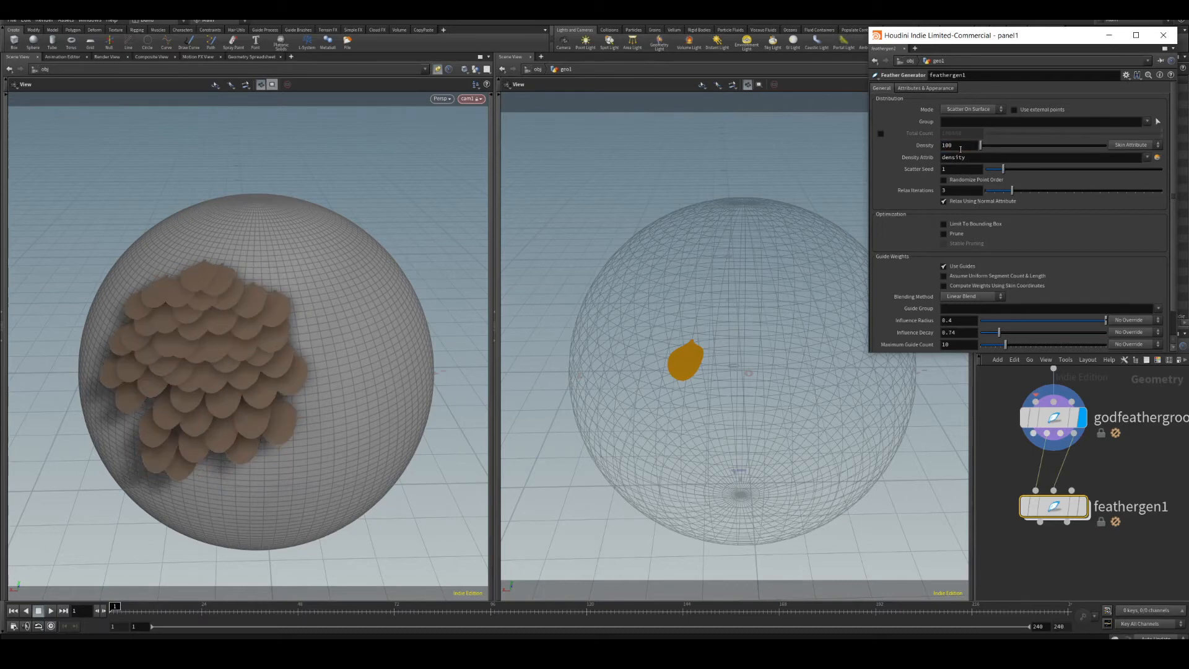
# Switch the groom brush to the planting tool and plant two more feathers on the sphere.
pyautogui.scroll(-3, 998, 313)
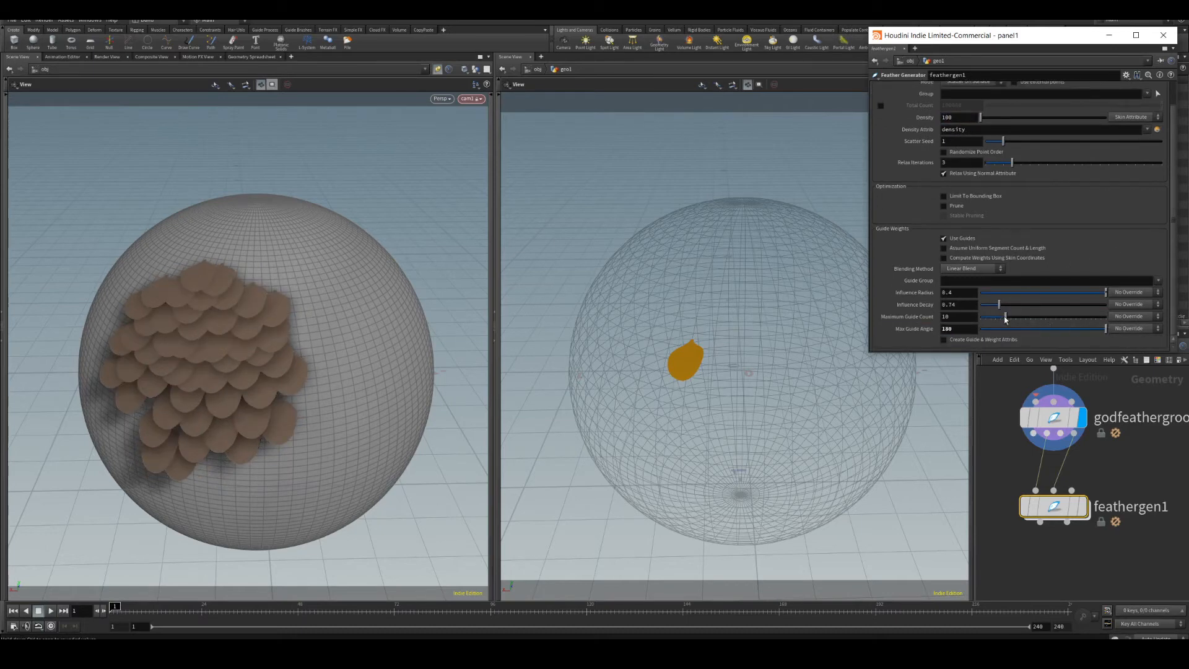
pyautogui.scroll(3, 1172, 299)
pyautogui.press('Return')
pyautogui.click(1055, 417)
pyautogui.press('Return')
pyautogui.click(735, 85)
pyautogui.click(736, 167)
pyautogui.click(812, 356)
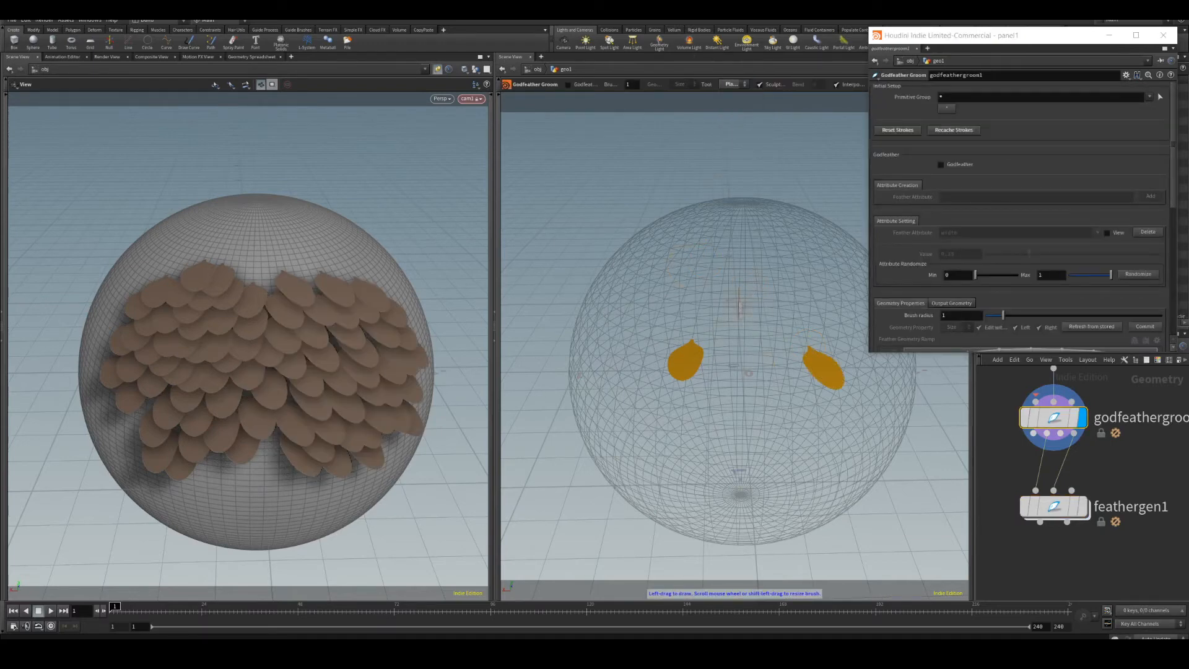
pyautogui.click(733, 272)
# Set the feather generator's influence radius to 0.3 and raise its influence decay to about 0.9.
pyautogui.click(1053, 506)
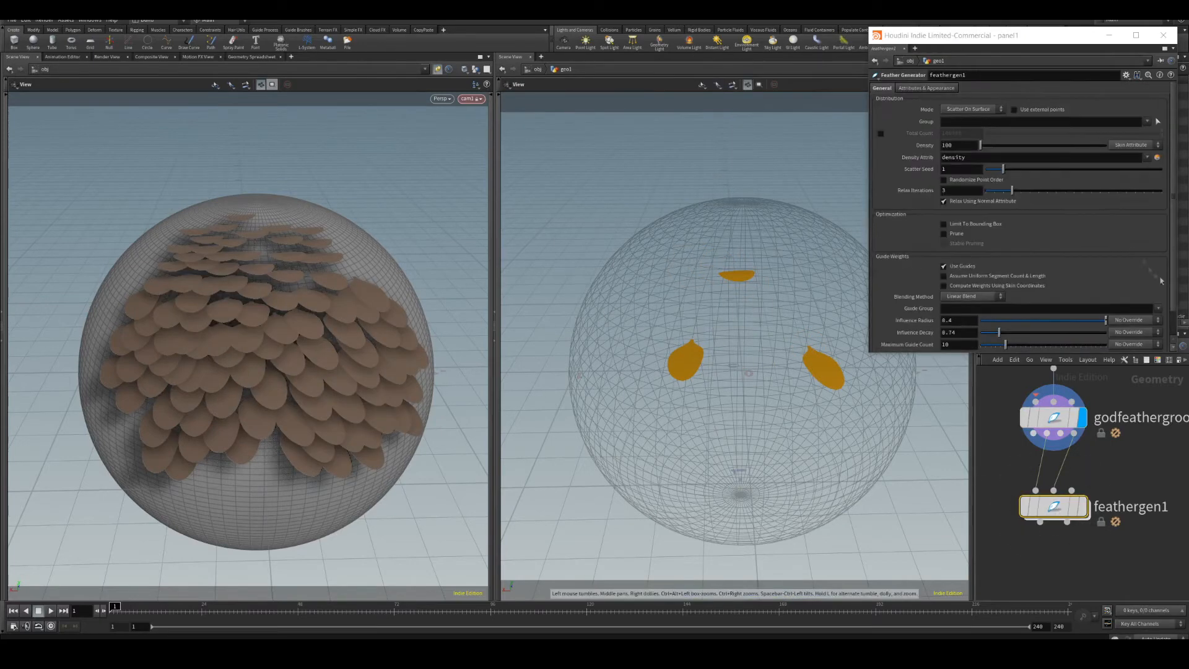
pyautogui.scroll(-2, 1104, 296)
pyautogui.moveTo(1099, 298)
pyautogui.mouseDown()
pyautogui.moveTo(1036, 298)
pyautogui.moveTo(1108, 298)
pyautogui.mouseUp()
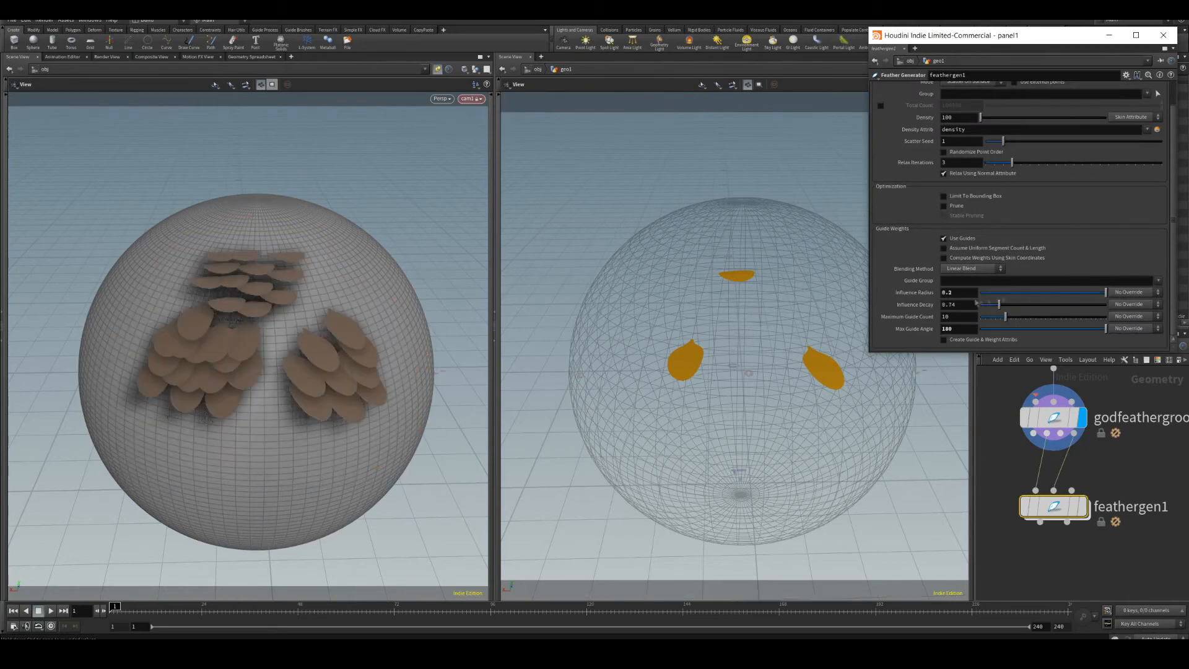
pyautogui.keyDown('ctrl'); pyautogui.middleClick(923, 293); pyautogui.keyUp('ctrl')
pyautogui.moveTo(999, 306)
pyautogui.mouseDown()
pyautogui.moveTo(1083, 309)
pyautogui.moveTo(1005, 306)
pyautogui.mouseUp()
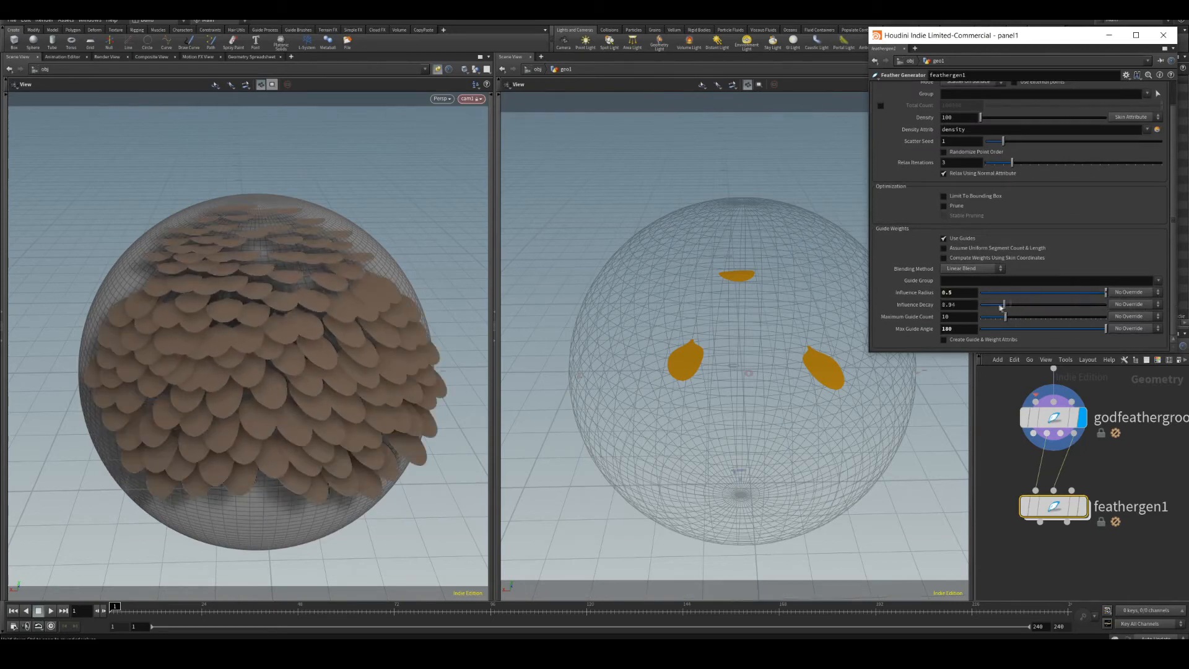
# Restrict the groom's primitive group to a single feather selected in the viewport.
pyautogui.click(1054, 418)
pyautogui.press('Return')
pyautogui.keyDown('alt'); pyautogui.moveTo(755, 197); pyautogui.dragTo(610, 203); pyautogui.keyUp('alt')
pyautogui.click(1160, 96)
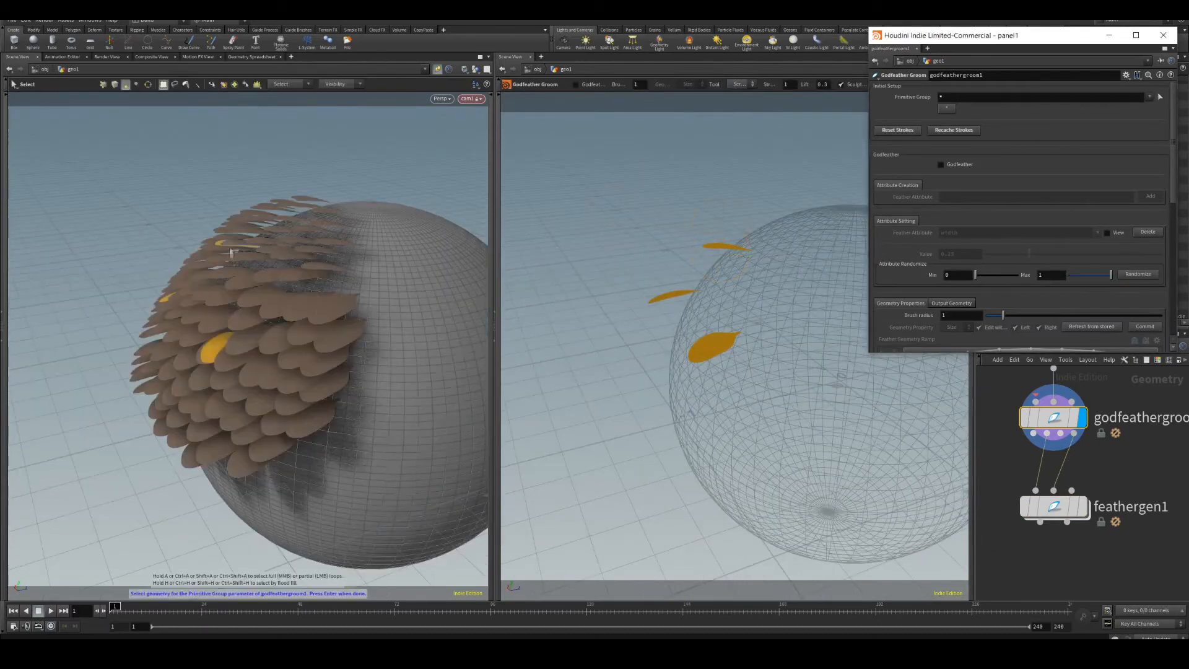
pyautogui.click(712, 252)
pyautogui.press('Return')
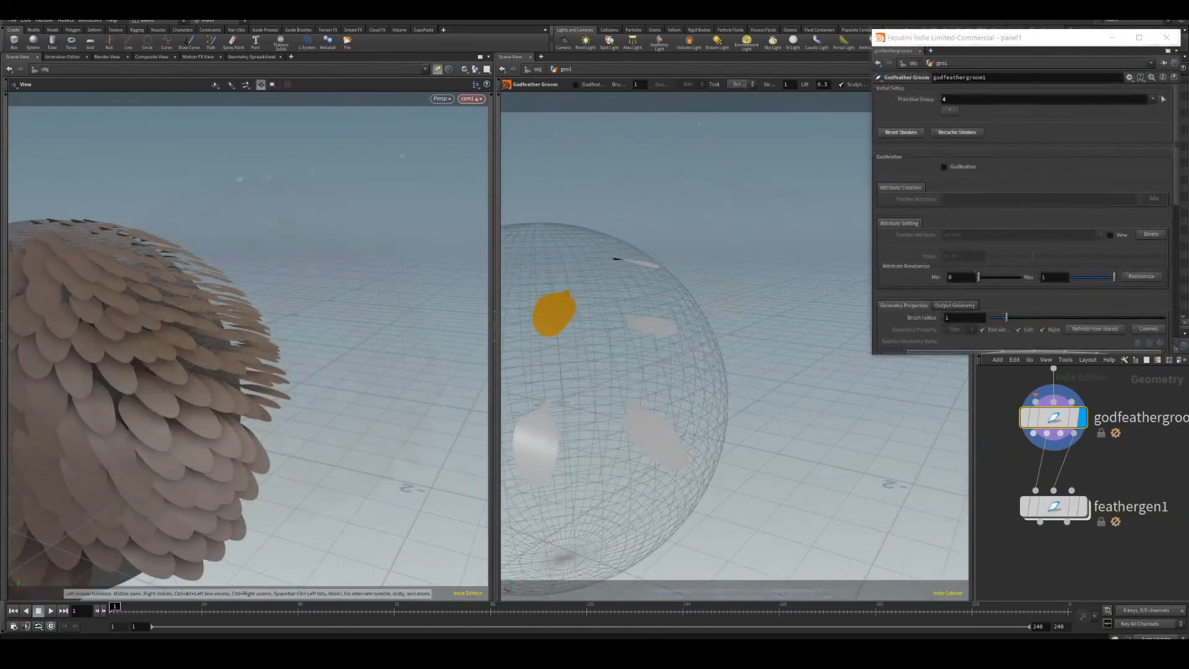
pyautogui.click(1163, 99)
pyautogui.click(730, 330)
pyautogui.press('Return')
pyautogui.moveTo(703, 309); pyautogui.dragTo(782, 352)
pyautogui.press('Escape')
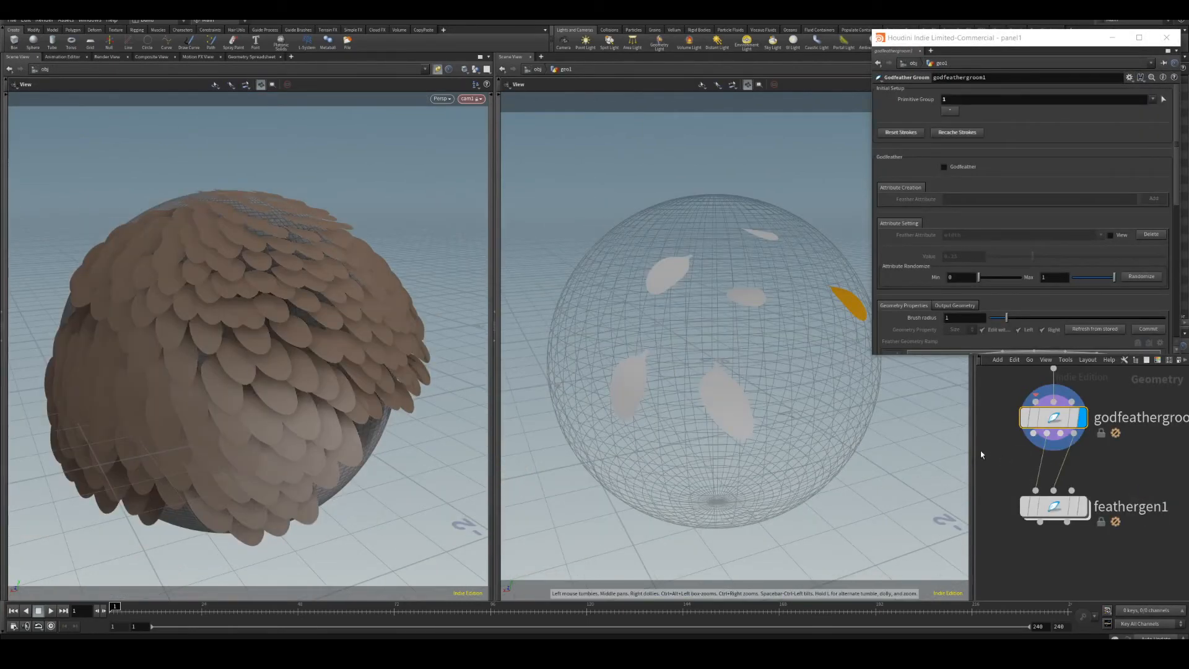
pyautogui.scroll(-4, 1018, 451)
pyautogui.press('h')
pyautogui.moveTo(1048, 459)
pyautogui.keyDown('ctrl'); pyautogui.moveTo(1048, 459); pyautogui.dragTo(1048, 464); pyautogui.keyUp('ctrl')
pyautogui.moveTo(1085, 474); pyautogui.dragTo(1093, 442, button='middle')
pyautogui.keyDown('ctrl'); pyautogui.moveTo(1056, 465); pyautogui.dragTo(1057, 521); pyautogui.keyUp('ctrl')
pyautogui.press('Tab')
pyautogui.write('wra')
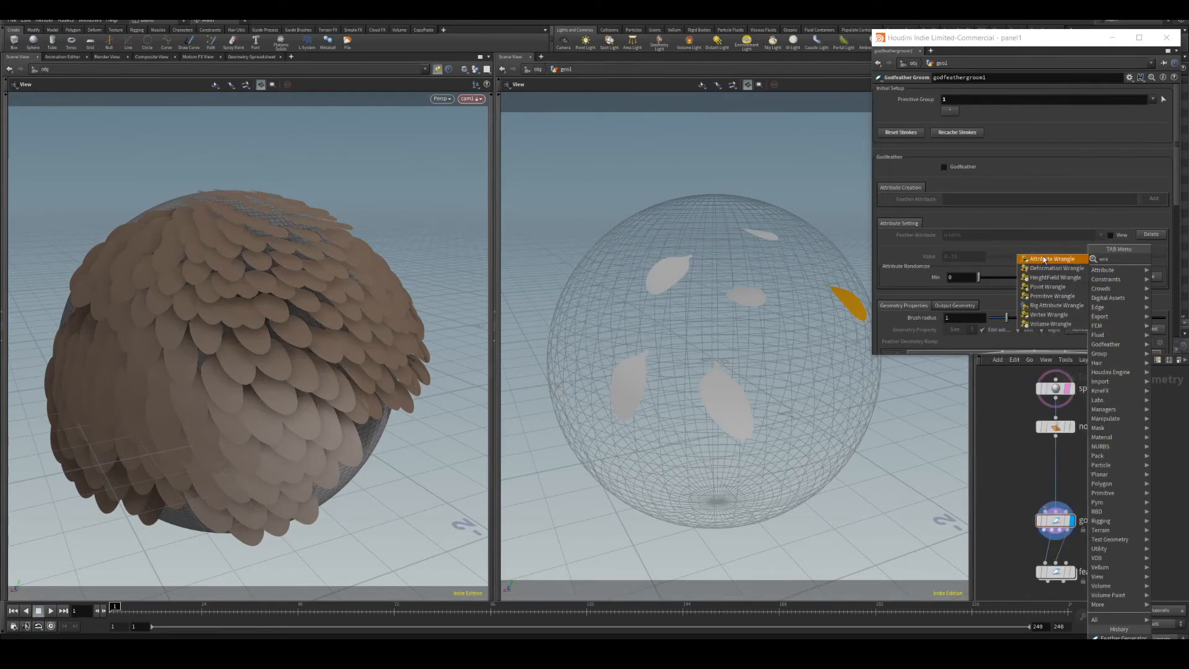
pyautogui.click(1052, 258)
pyautogui.click(946, 165)
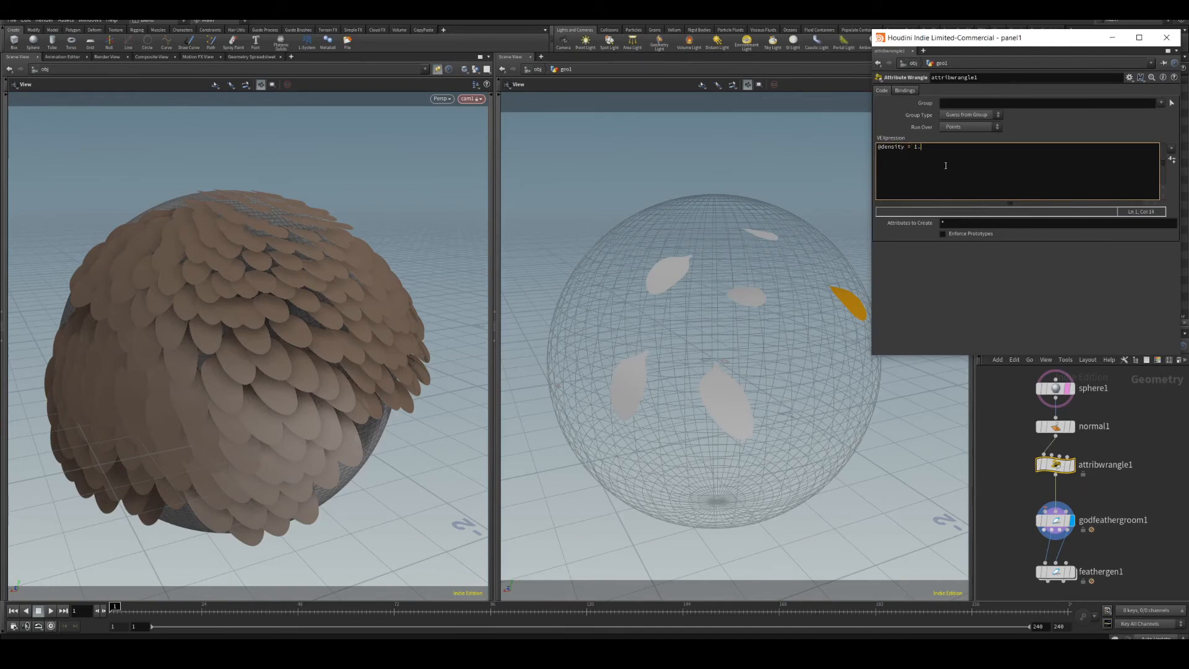
pyautogui.moveTo(1056, 595); pyautogui.dragTo(1053, 541, button='middle')
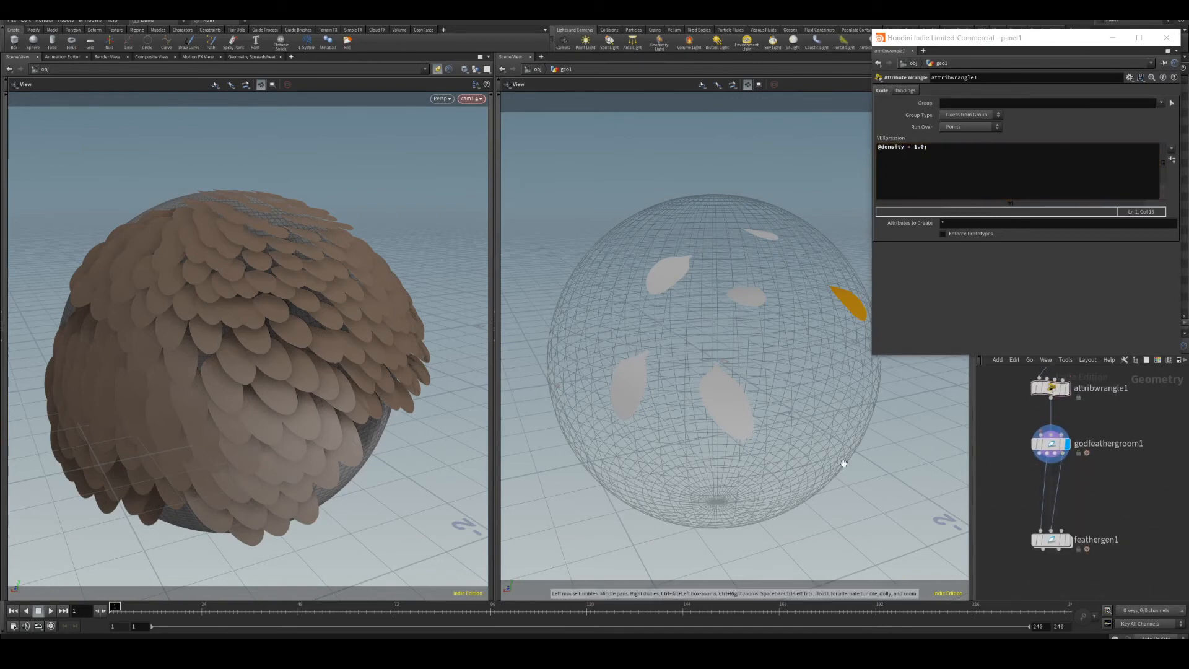
# Add a GodFeather Density node between the groom and feather generator and wire it in.
pyautogui.press('Tab')
pyautogui.write('dens')
pyautogui.press('Return')
pyautogui.click(1011, 489)
pyautogui.moveTo(1046, 453); pyautogui.dragTo(1041, 530)
pyautogui.moveTo(1019, 491); pyautogui.dragTo(1031, 496)
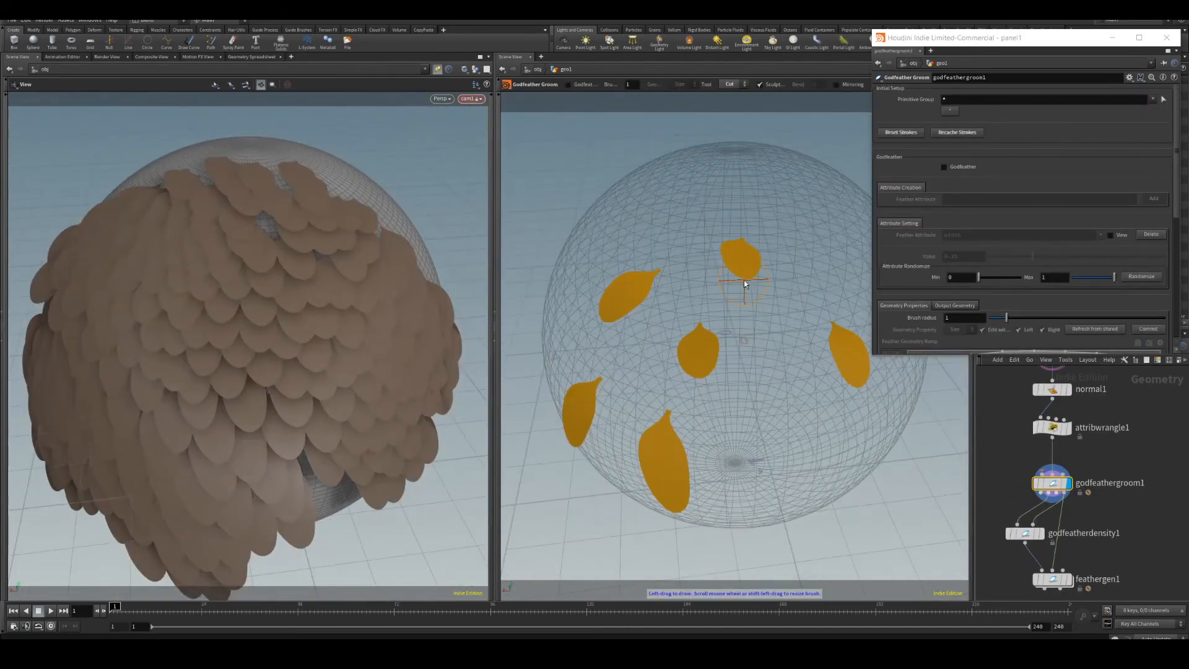
# Brush a width value of 0.133 onto one planted feather.
pyautogui.moveTo(592, 338); pyautogui.dragTo(607, 322)
pyautogui.moveTo(702, 409); pyautogui.dragTo(700, 381)
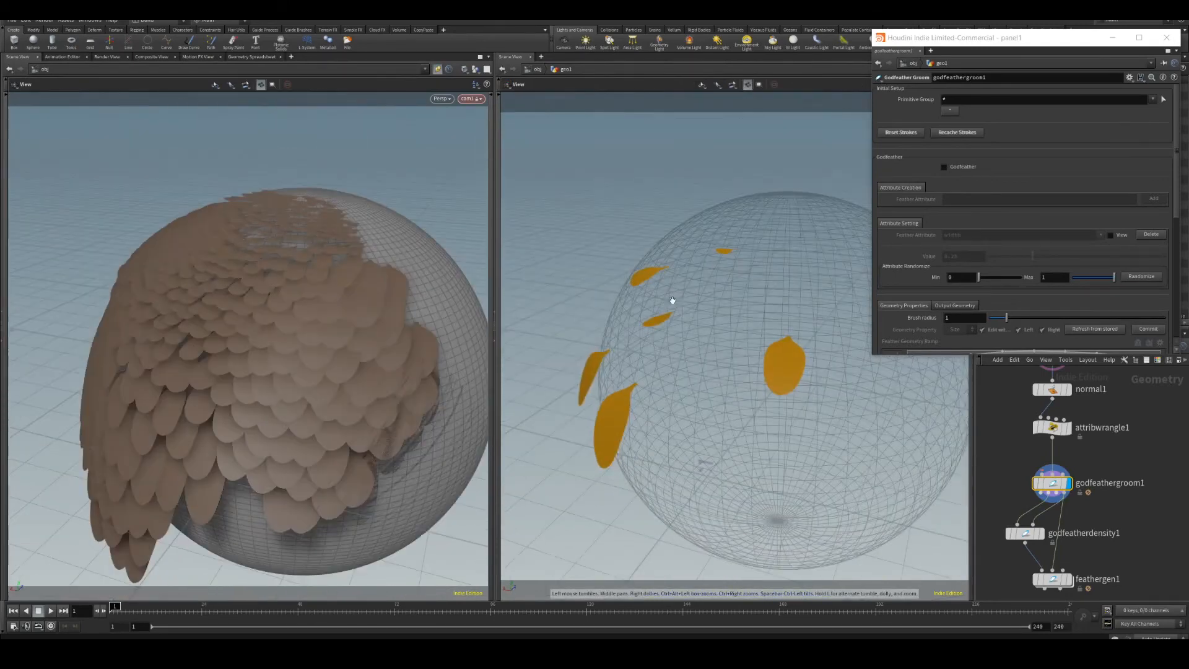
pyautogui.click(1163, 99)
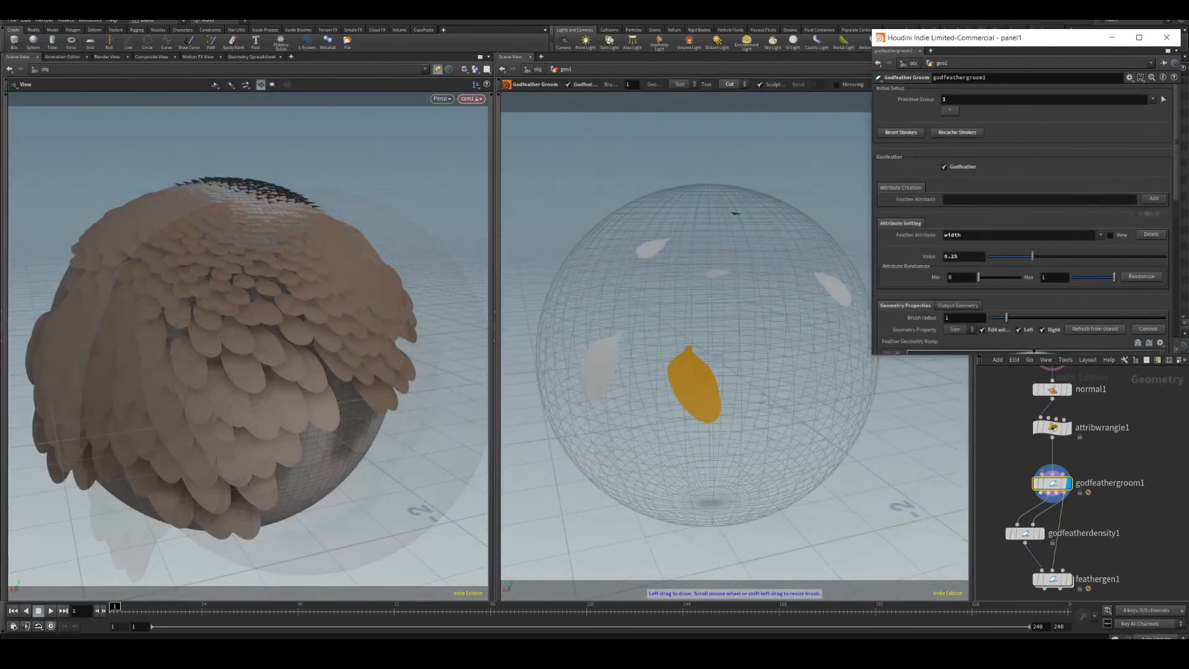
pyautogui.scroll(-3, 1022, 217)
pyautogui.moveTo(1029, 170)
pyautogui.mouseDown()
pyautogui.moveTo(1005, 172)
pyautogui.moveTo(1014, 174)
pyautogui.mouseUp()
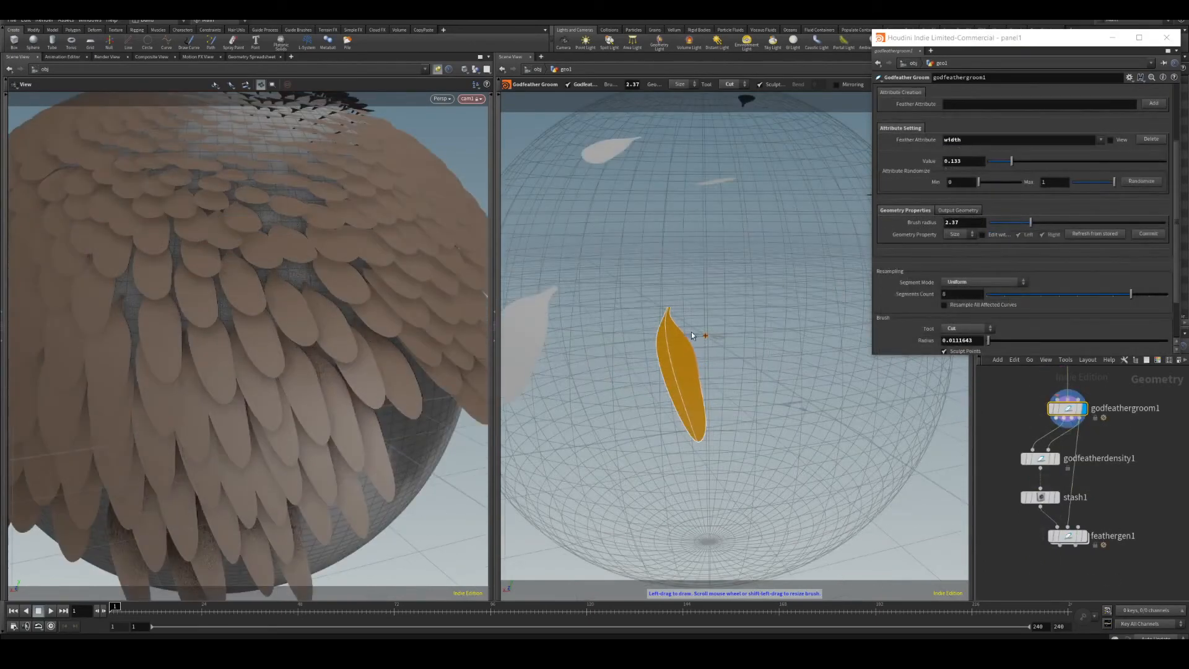
pyautogui.moveTo(700, 378); pyautogui.dragTo(695, 357)
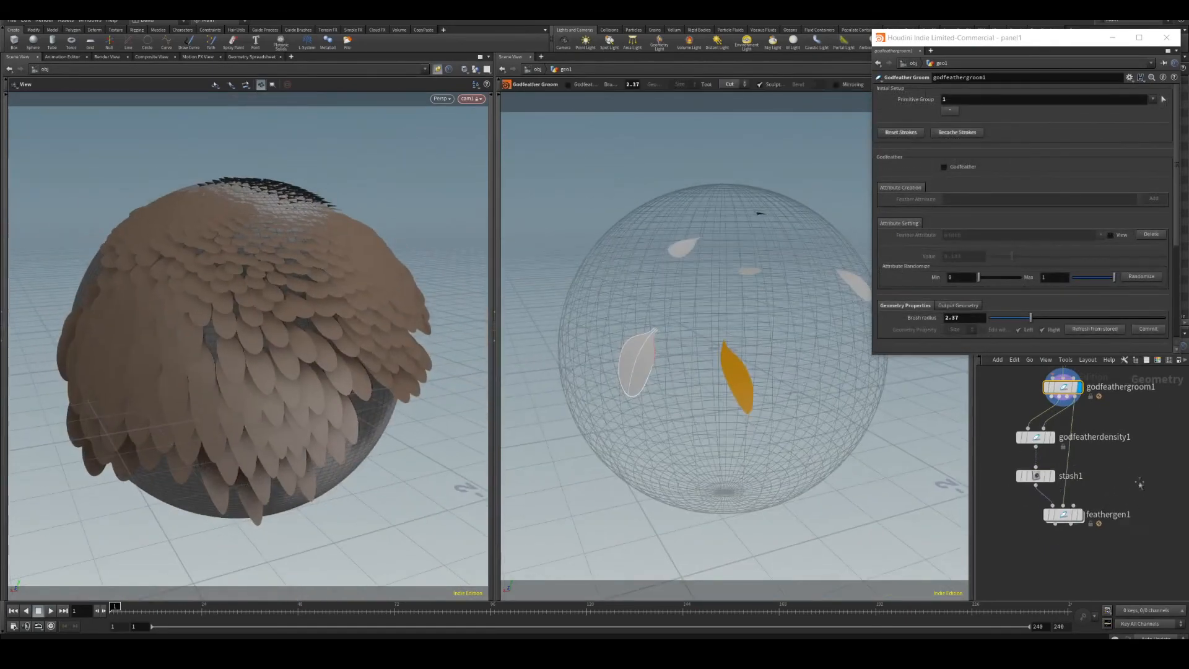
# Open the Feather Generator's internal network and inspect its nodes and parameters.
pyautogui.click(1065, 517)
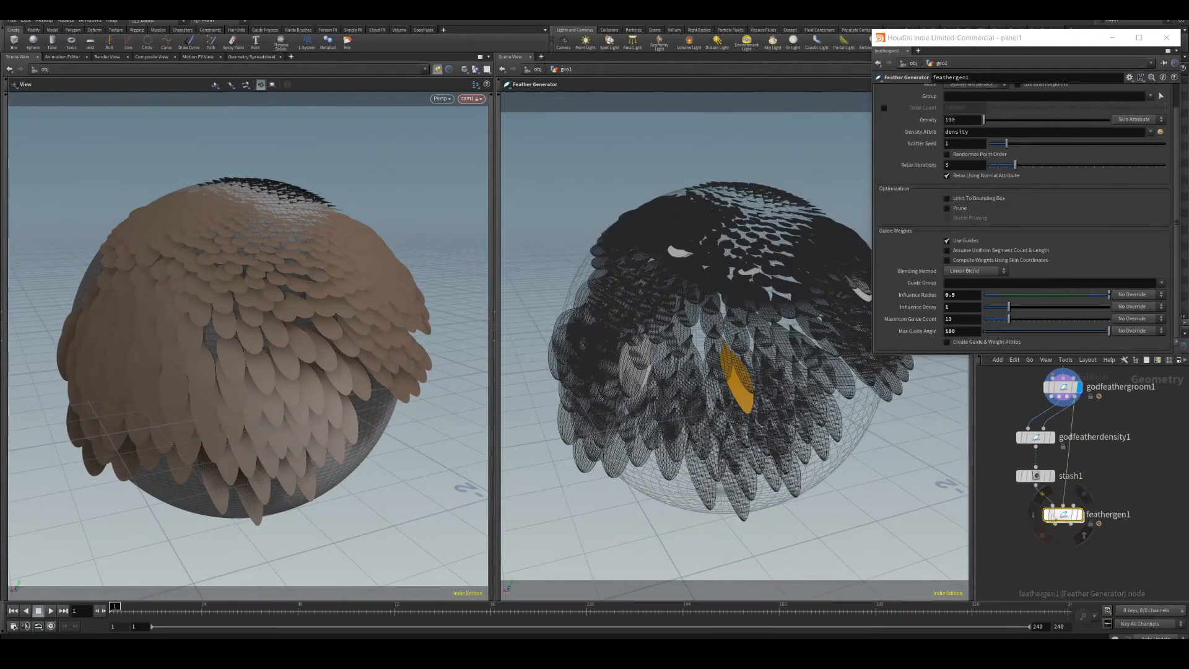
pyautogui.doubleClick(1065, 516)
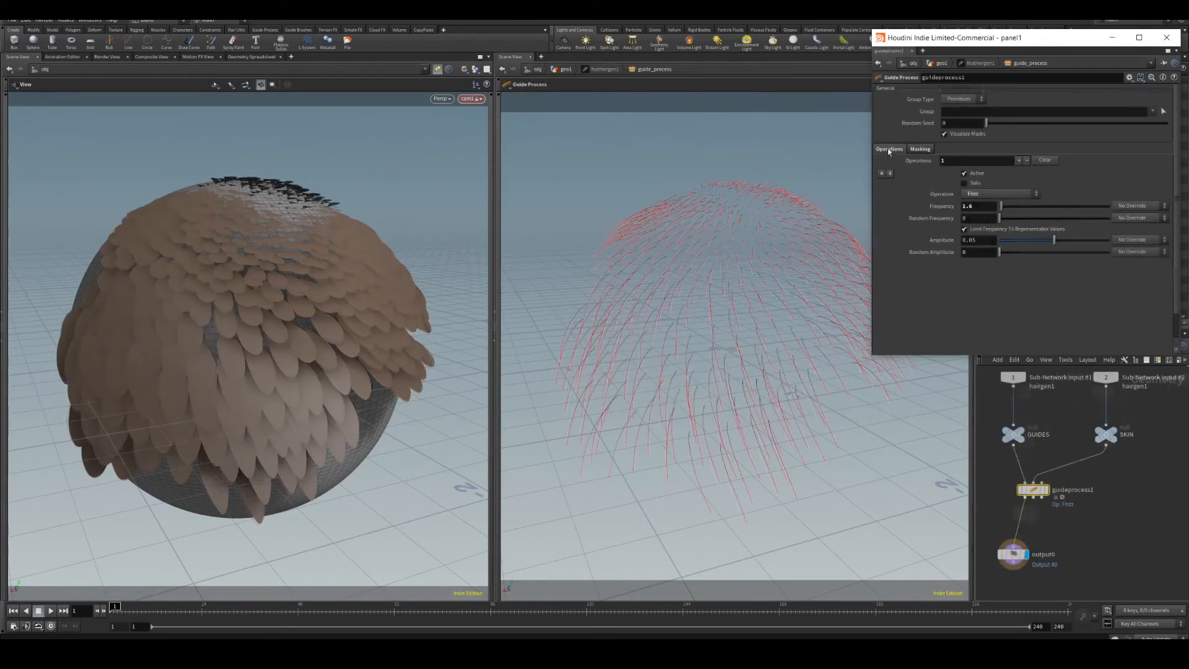
pyautogui.moveTo(1050, 242); pyautogui.dragTo(1090, 246)
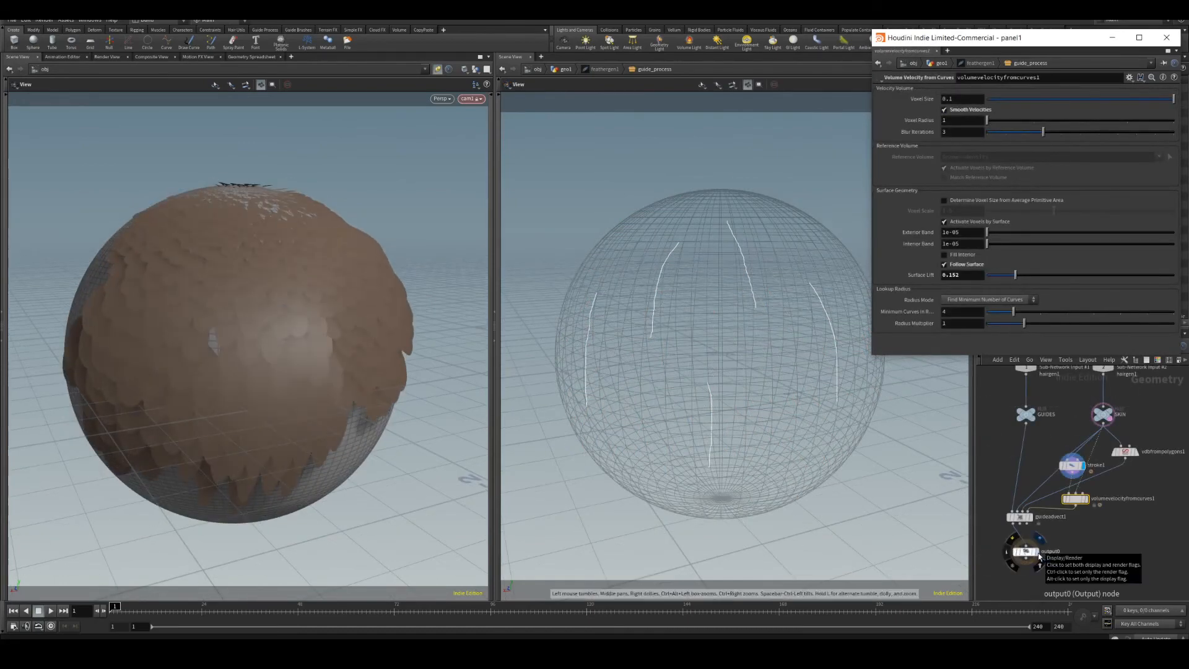
pyautogui.scroll(-2, 1022, 550)
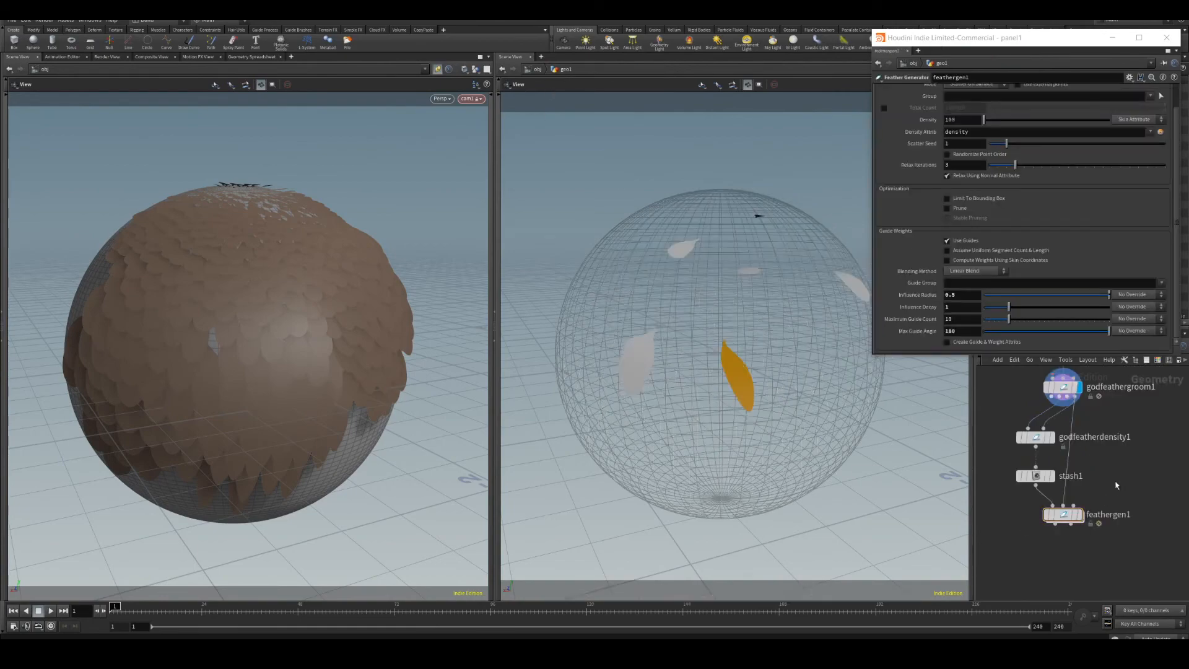
pyautogui.moveTo(267, 218); pyautogui.dragTo(369, 231)
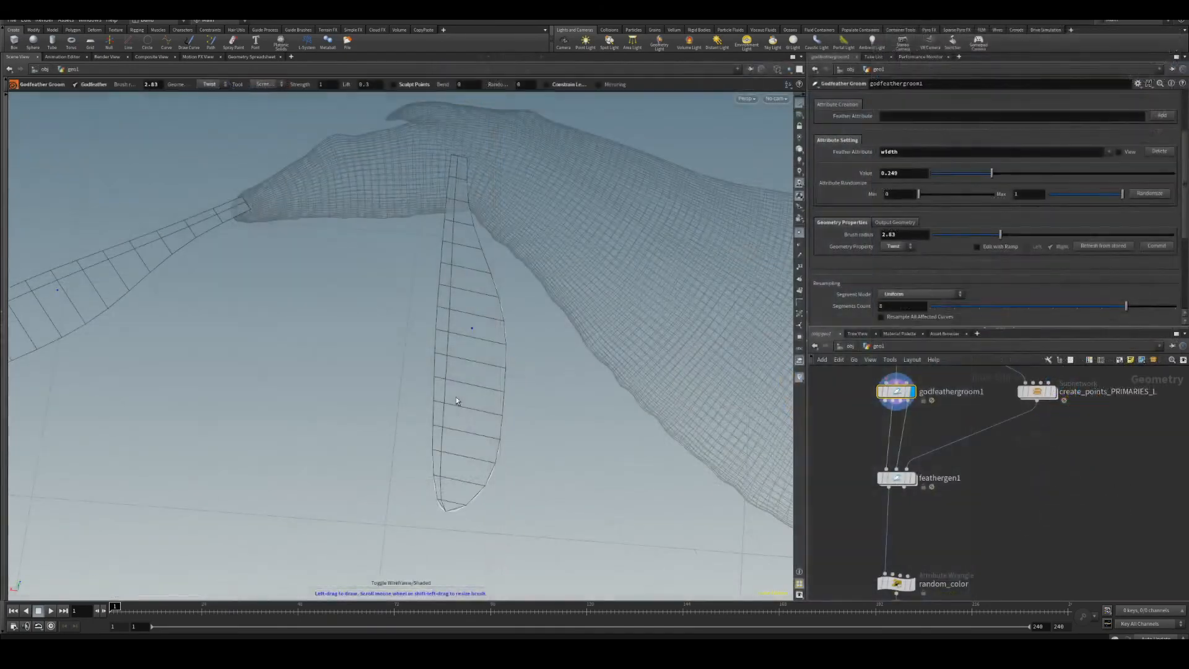
# Set the geometry property to Size and brush the size of a feather on the bird wing.
pyautogui.click(900, 248)
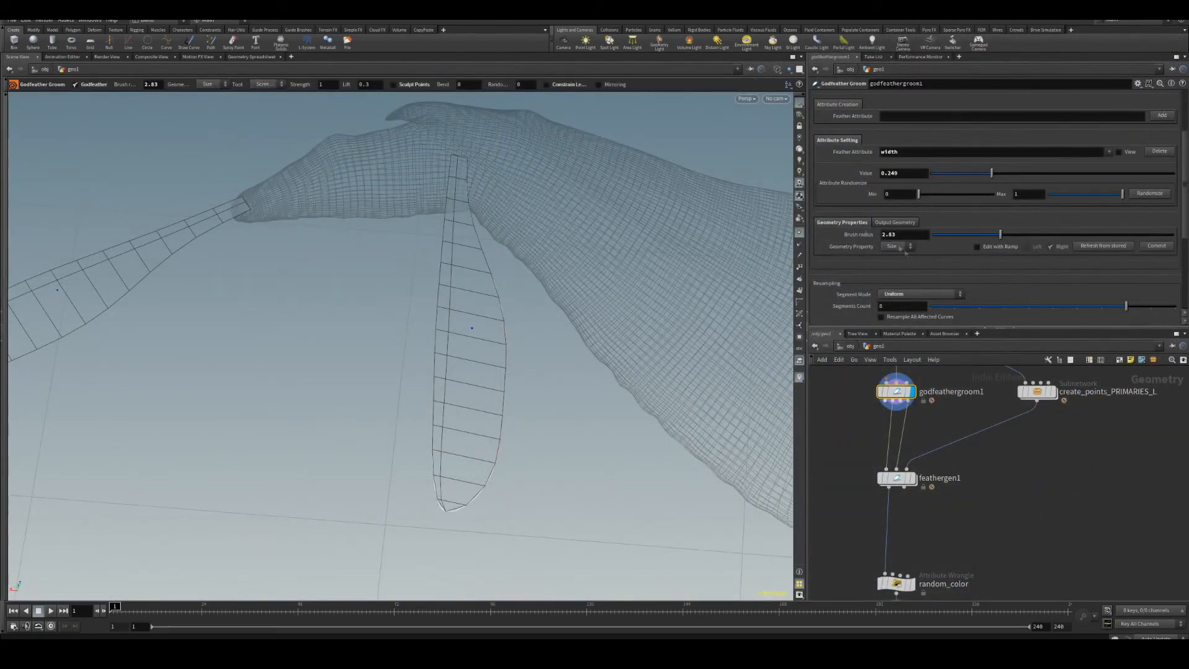
pyautogui.moveTo(436, 431); pyautogui.dragTo(432, 445)
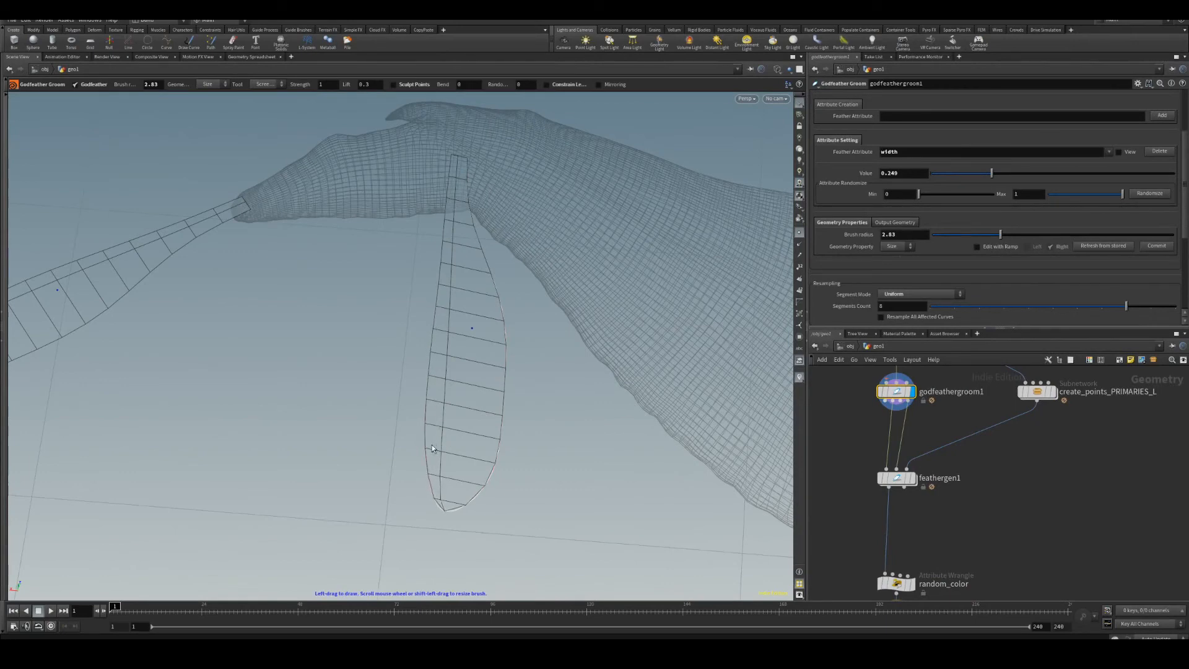
pyautogui.moveTo(443, 268); pyautogui.dragTo(449, 238)
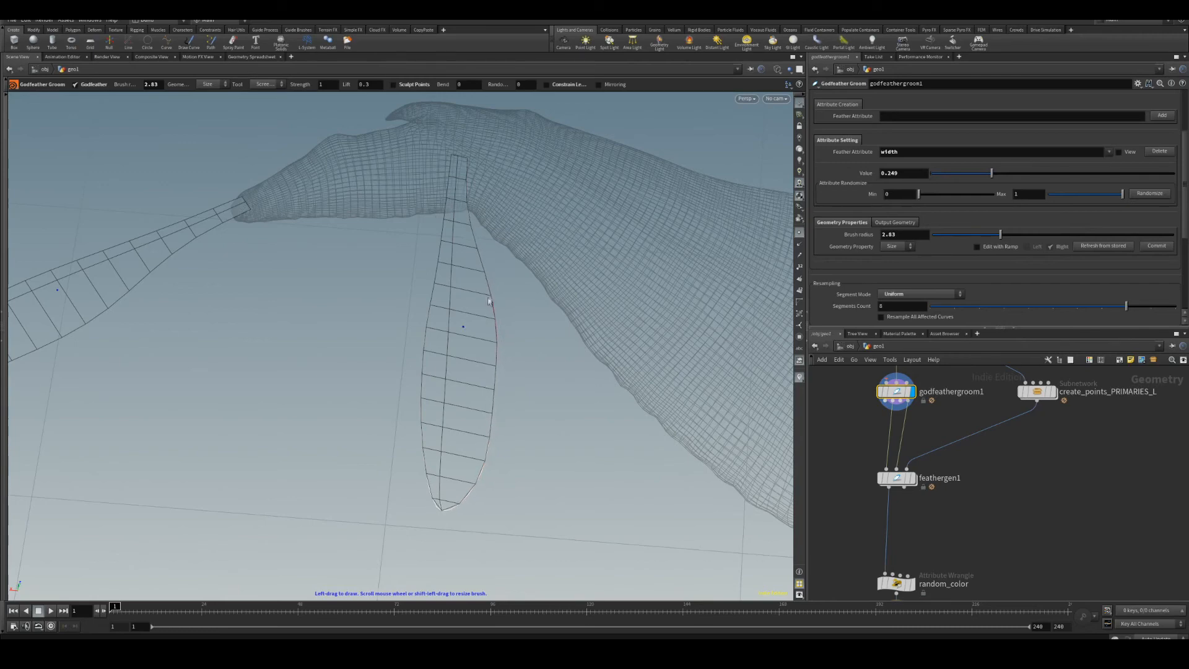
# Shrink the brush radius to 1.77 and brush the planted feather's size to reshape its outline.
pyautogui.moveTo(446, 254); pyautogui.dragTo(441, 287)
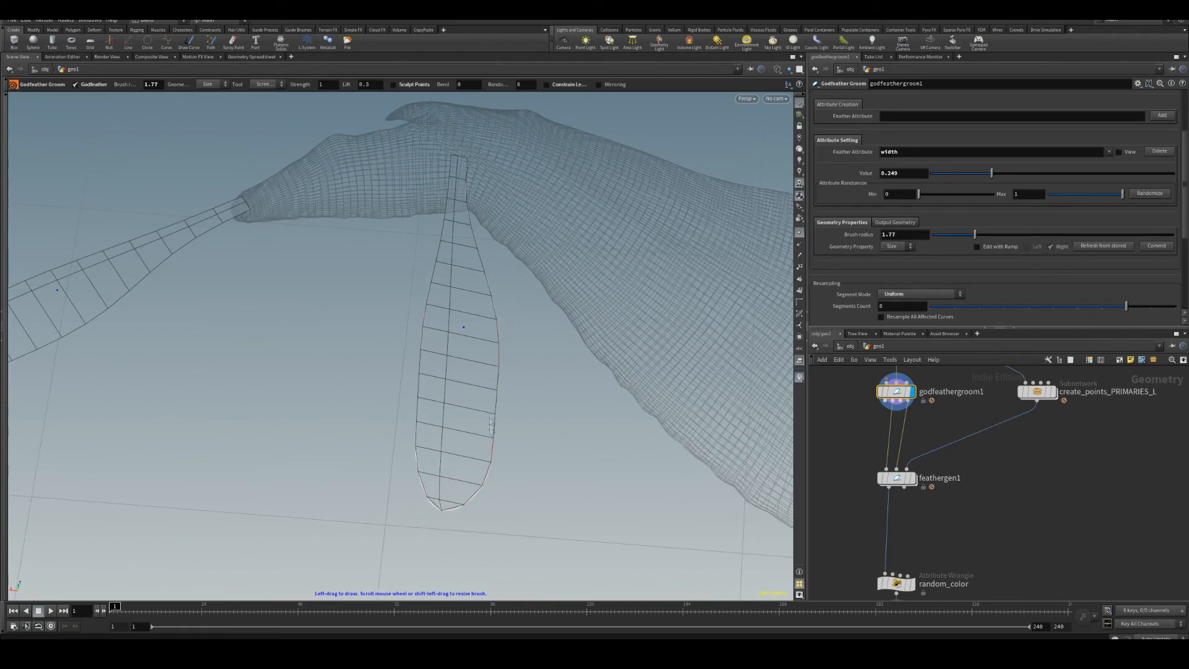
pyautogui.moveTo(486, 468); pyautogui.dragTo(494, 367)
pyautogui.keyDown('alt'); pyautogui.moveTo(489, 421); pyautogui.dragTo(391, 404, button='right'); pyautogui.keyUp('alt')
pyautogui.keyDown('alt'); pyautogui.moveTo(390, 404); pyautogui.dragTo(344, 399); pyautogui.keyUp('alt')
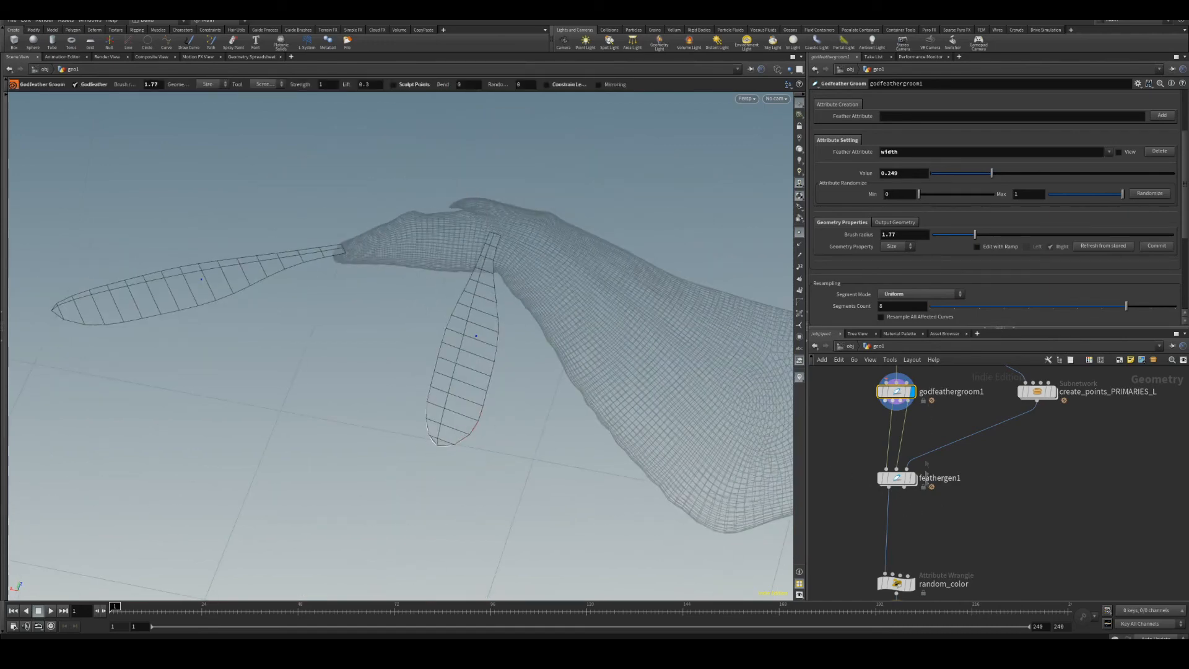
# Display the random_color output to view all generated wing feathers shaded.
pyautogui.click(913, 583)
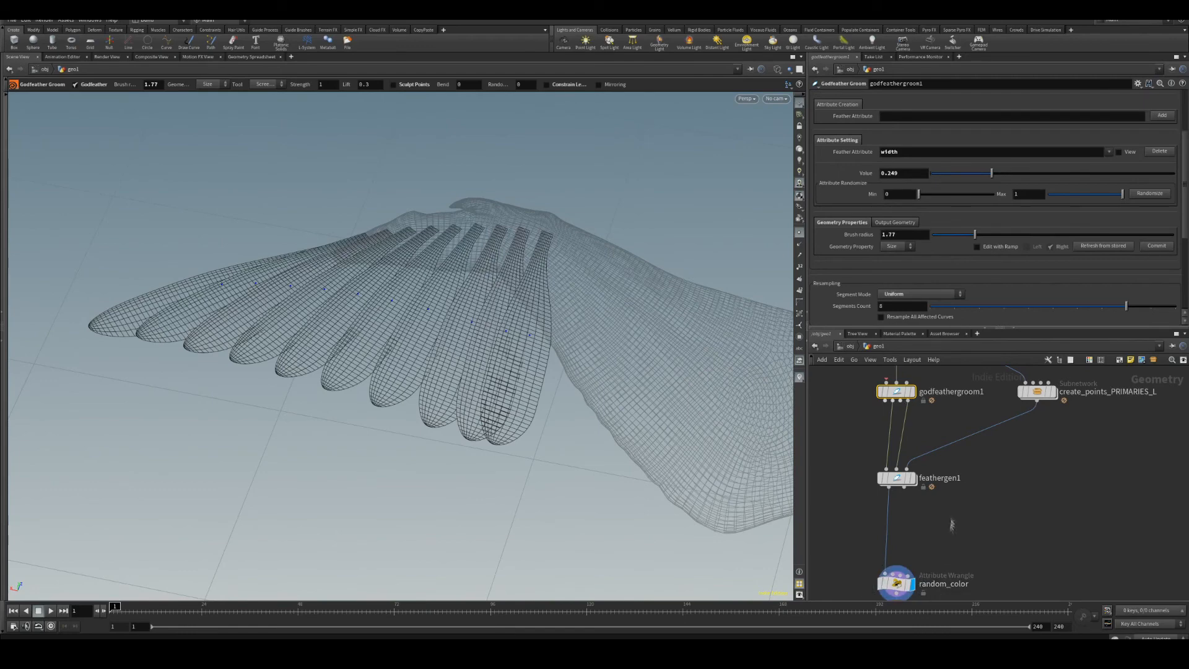
pyautogui.hotkey('shift', 'w')
pyautogui.moveTo(531, 368)
pyautogui.keyDown('alt'); pyautogui.mouseDown()
pyautogui.moveTo(489, 322)
pyautogui.moveTo(536, 367)
pyautogui.mouseUp(); pyautogui.keyUp('alt')
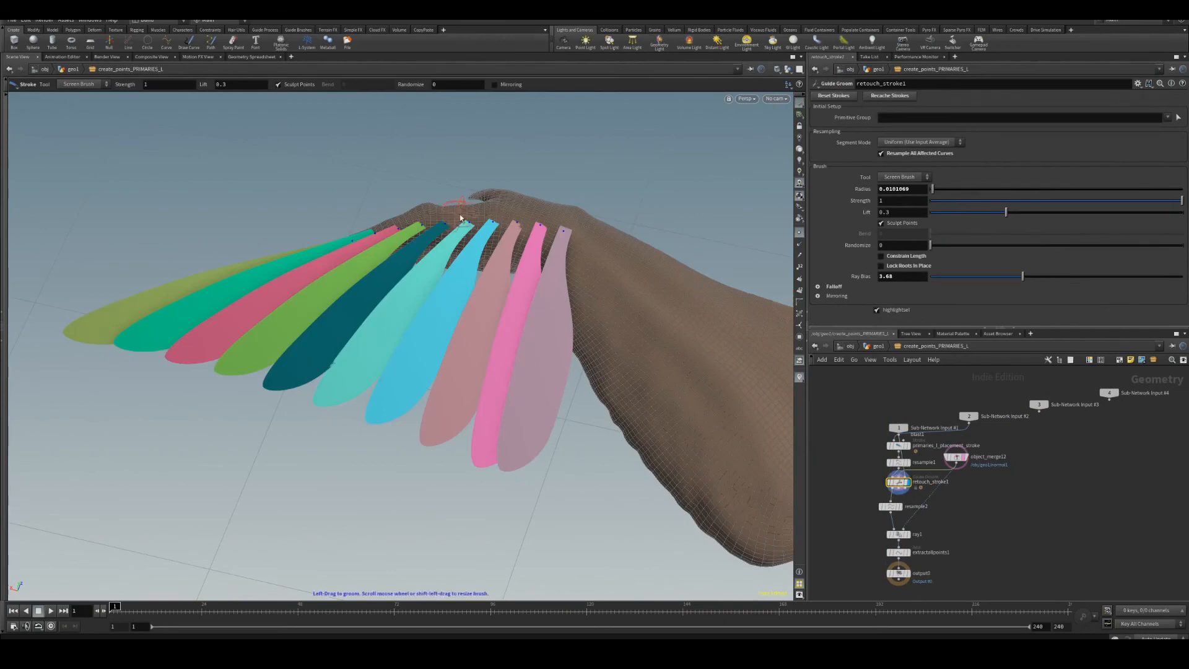
pyautogui.keyDown('alt'); pyautogui.scroll(5, 428, 210); pyautogui.keyUp('alt')
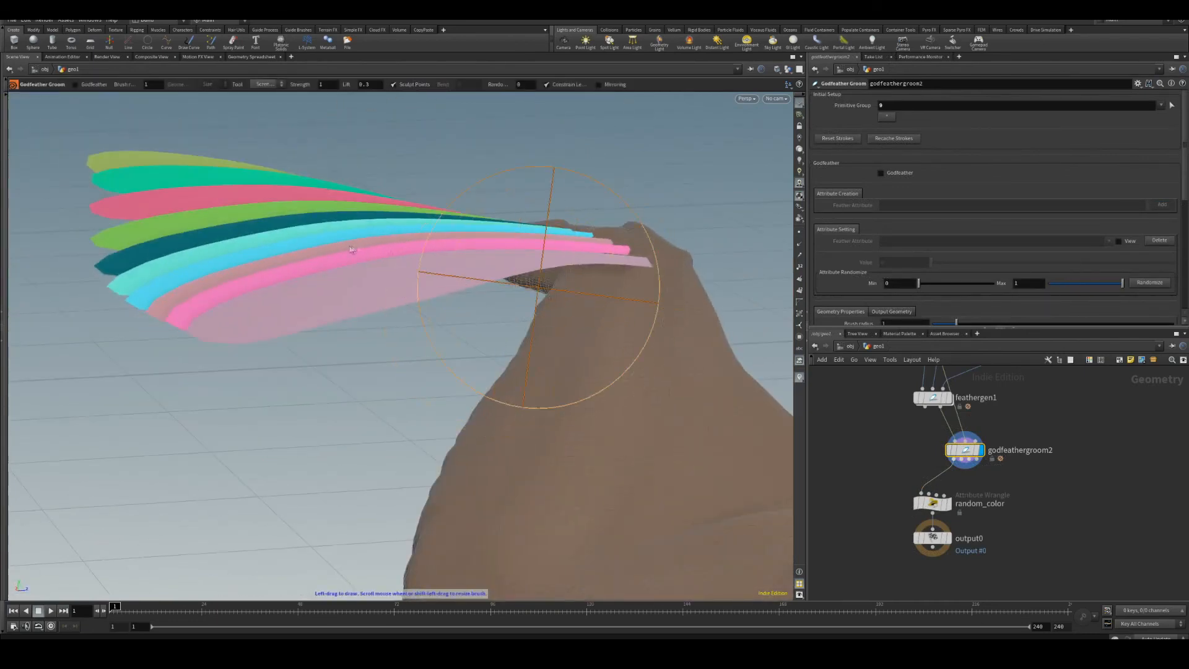
# Enter grooming on the godfeathergroom2 node after feathergen1 and enable its GodFeather option.
pyautogui.moveTo(353, 249)
pyautogui.mouseDown()
pyautogui.moveTo(484, 250)
pyautogui.moveTo(266, 236)
pyautogui.moveTo(494, 247)
pyautogui.moveTo(283, 229)
pyautogui.moveTo(478, 310)
pyautogui.moveTo(343, 285)
pyautogui.moveTo(379, 332)
pyautogui.moveTo(361, 367)
pyautogui.mouseUp()
pyautogui.press('Escape')
pyautogui.press('Return')
pyautogui.click(91, 85)
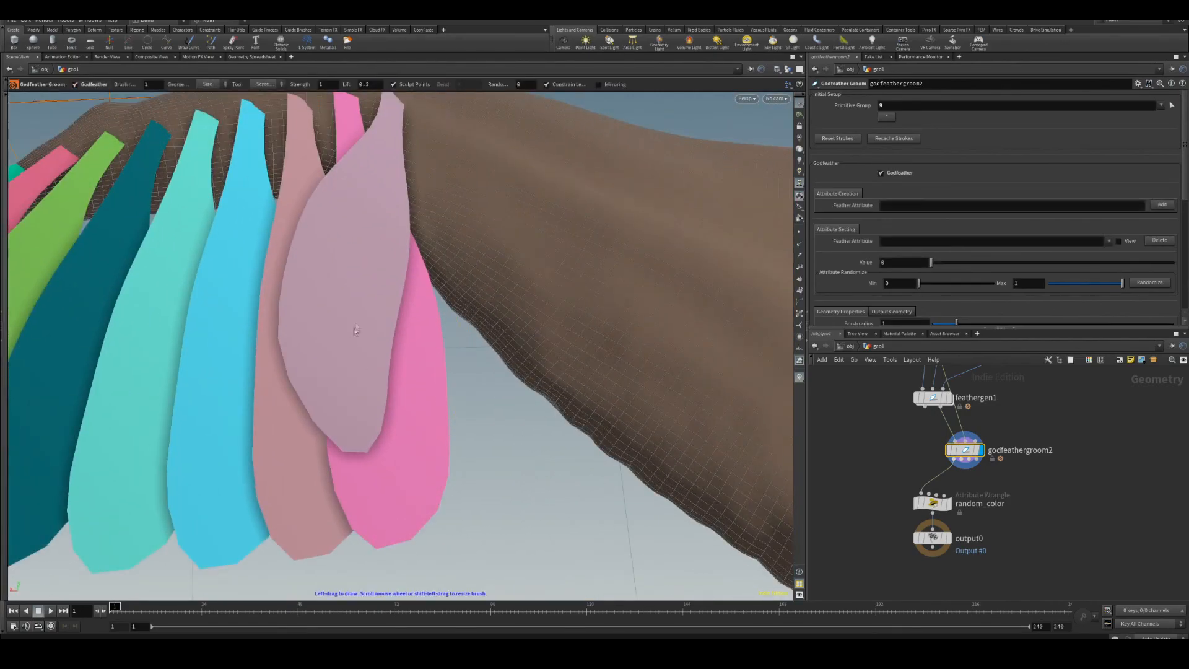
pyautogui.press('w')
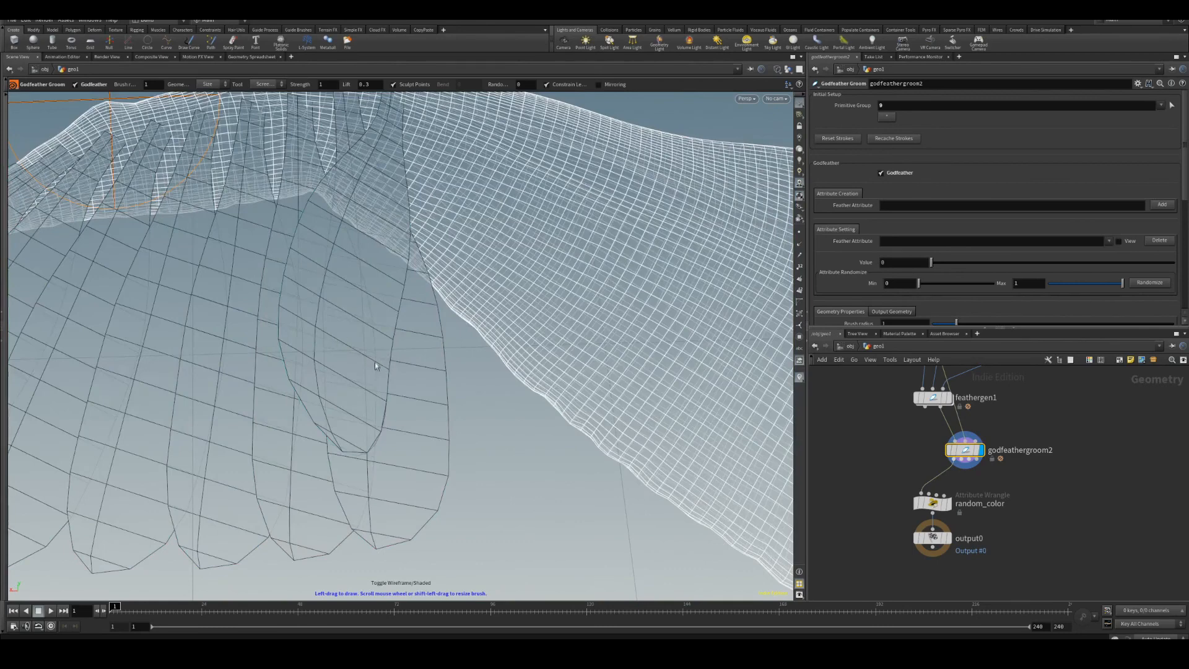
pyautogui.press('w')
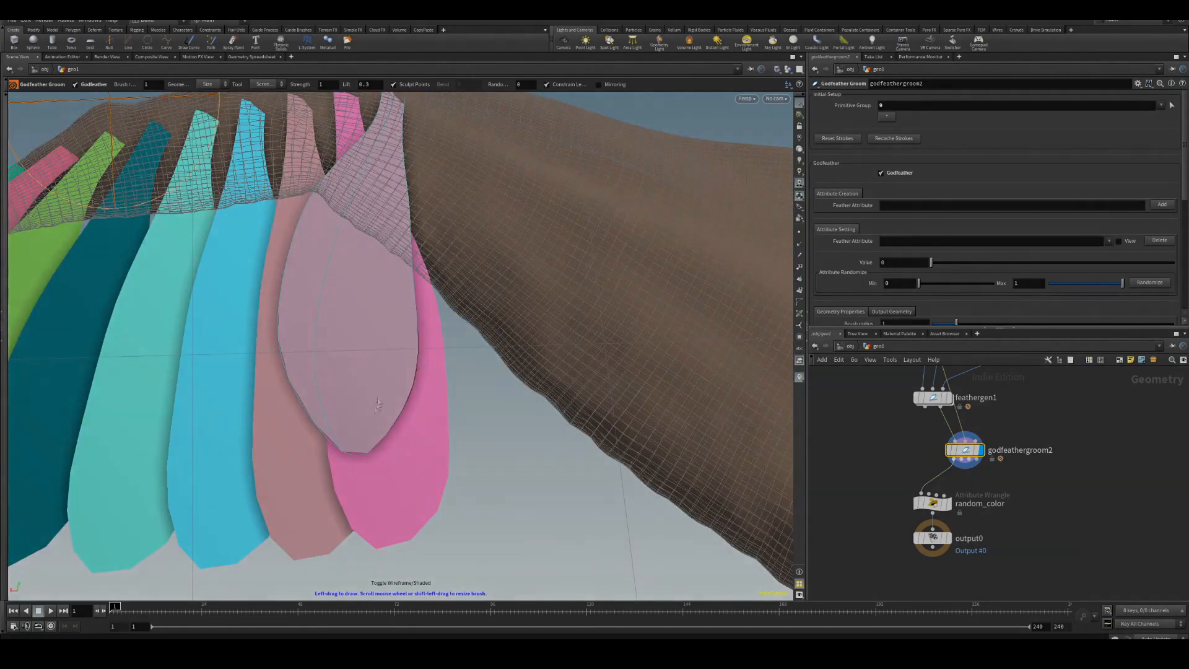